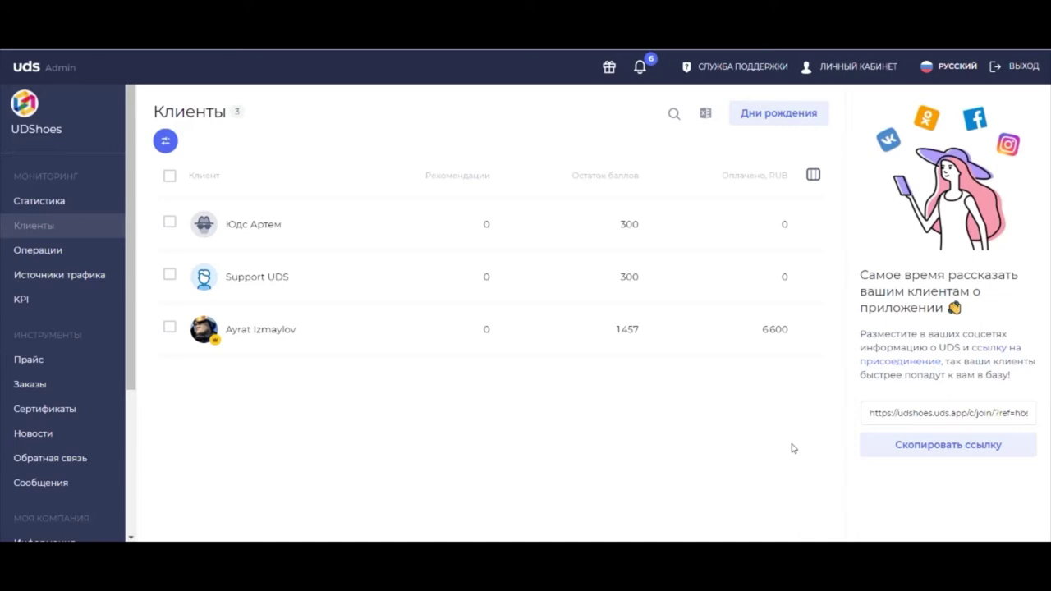
Step: From the Сотрудники page, open the Добавление кассира form to add a new cashier
scroll(80, 261, down, 3)
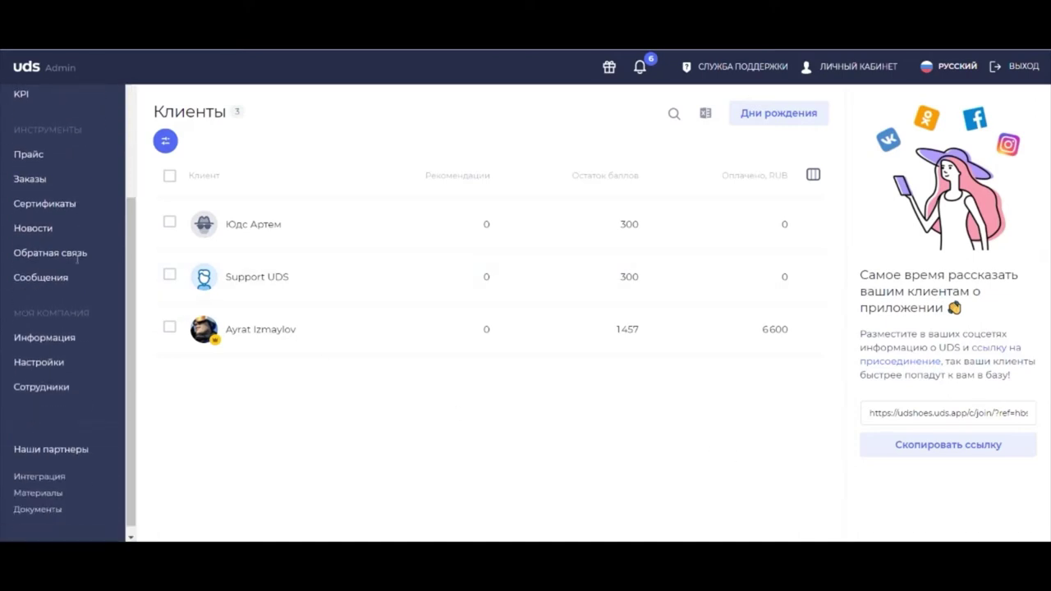
click(72, 398)
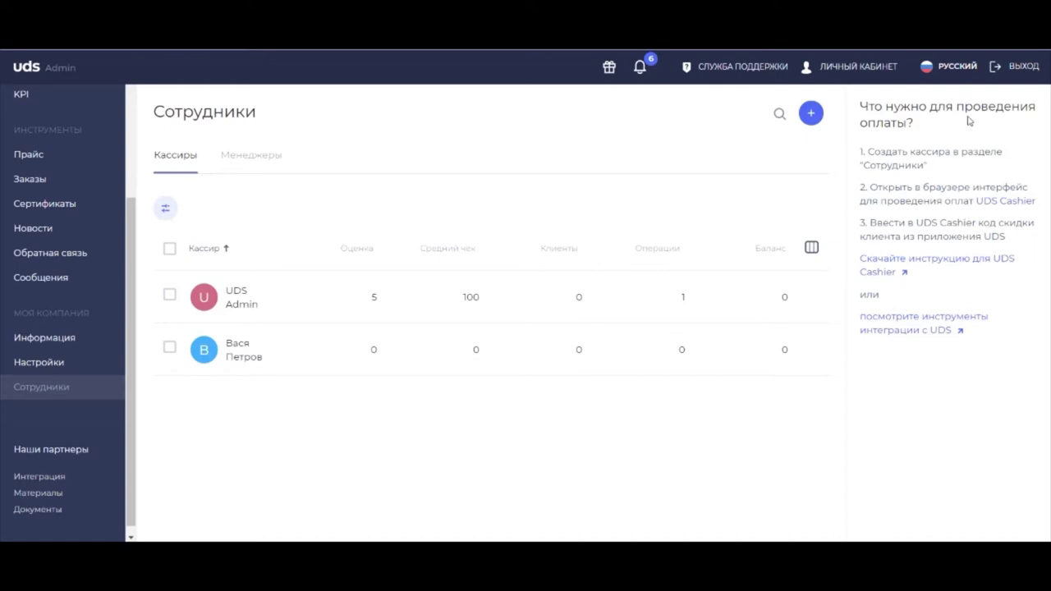
click(811, 113)
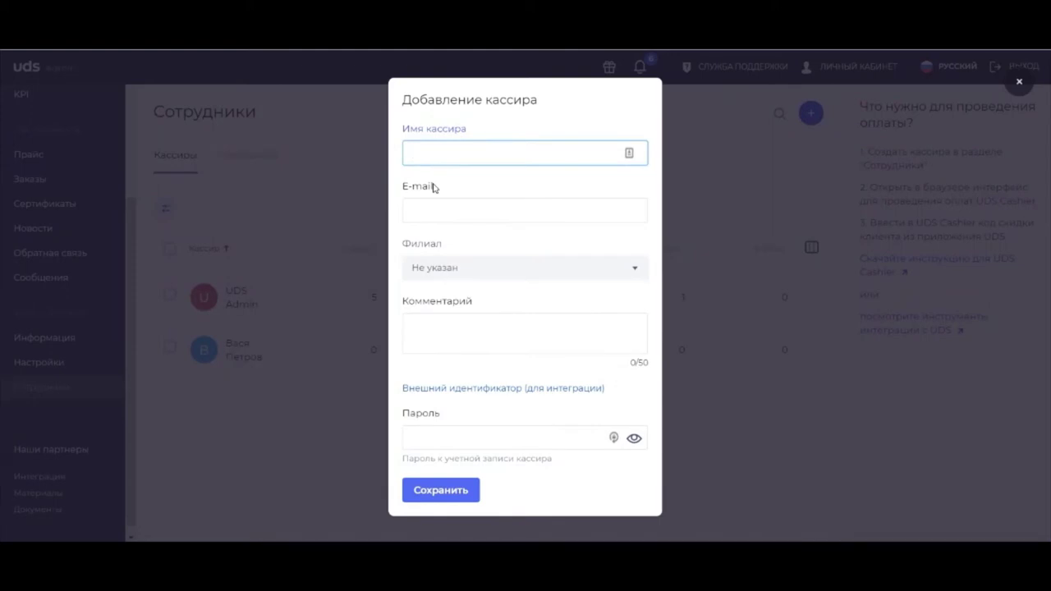
Step: Save a cashier named 'имя' with an e-mail login and password, Филиал left as Не указан
text(имя)
key(Tab)
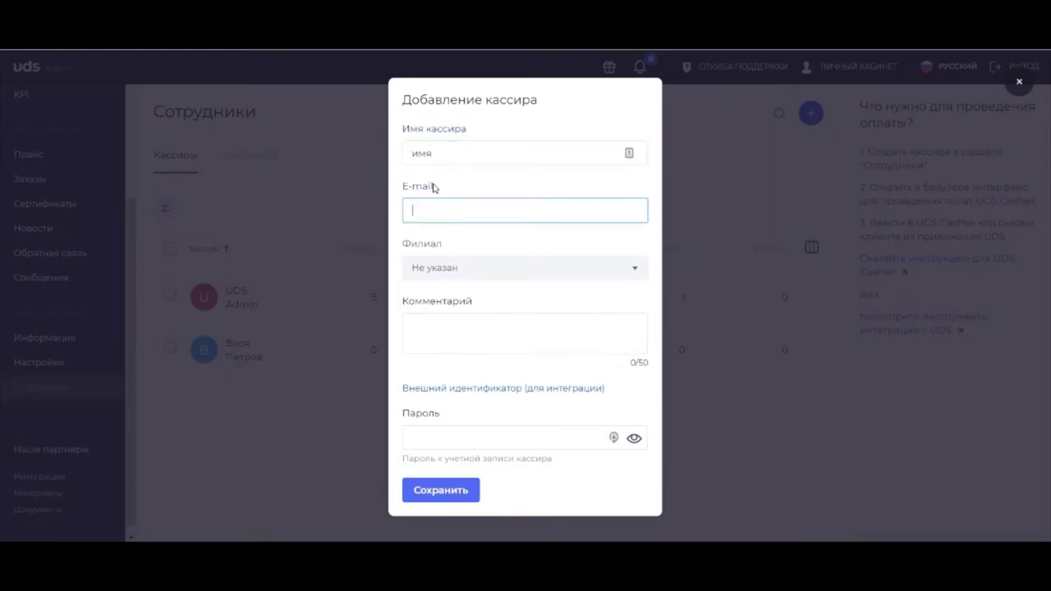
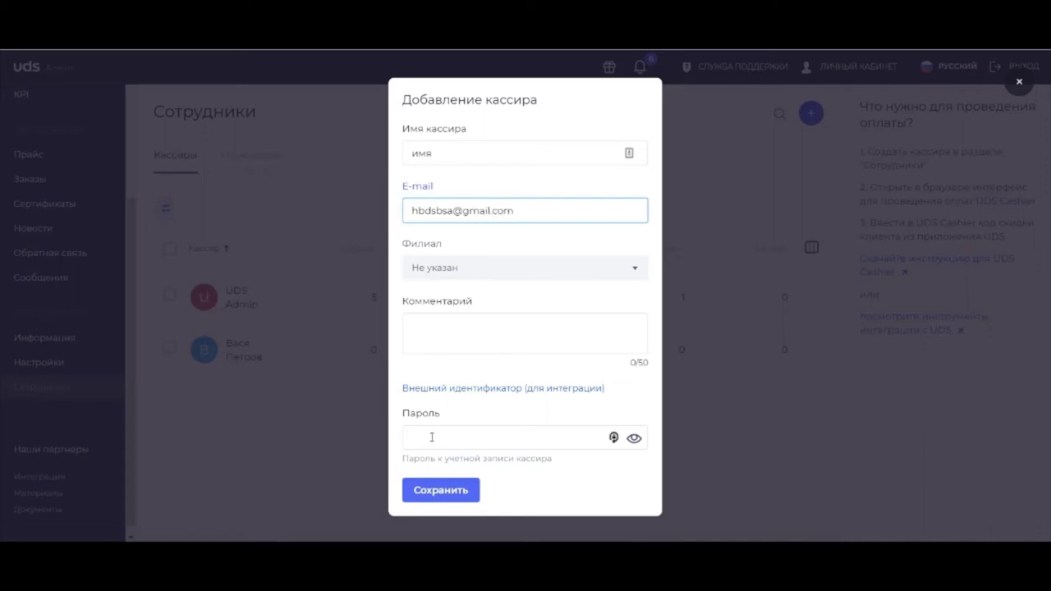
click(432, 437)
text(123456)
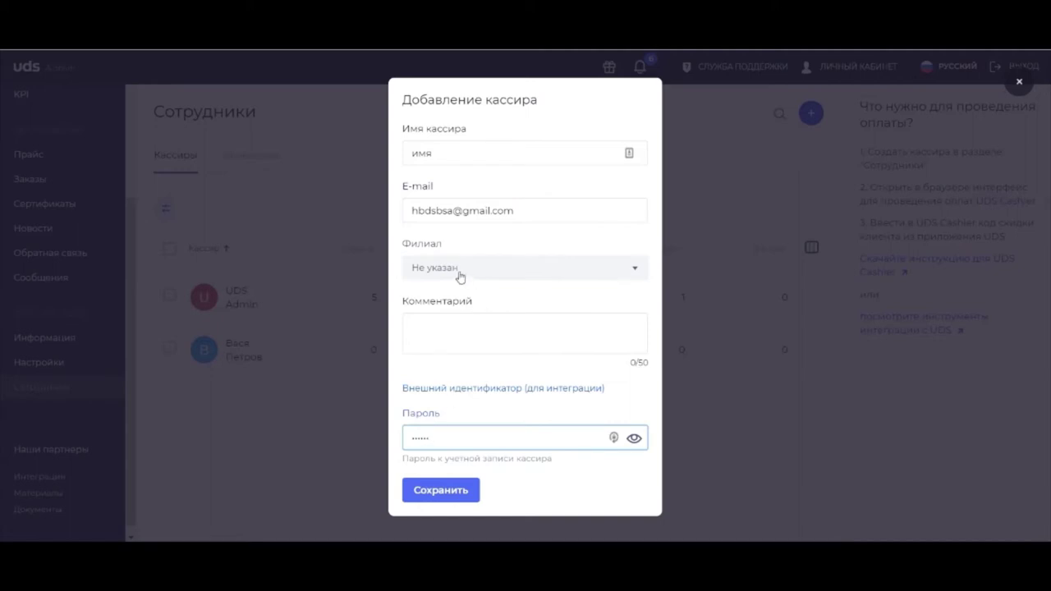
click(460, 278)
click(465, 276)
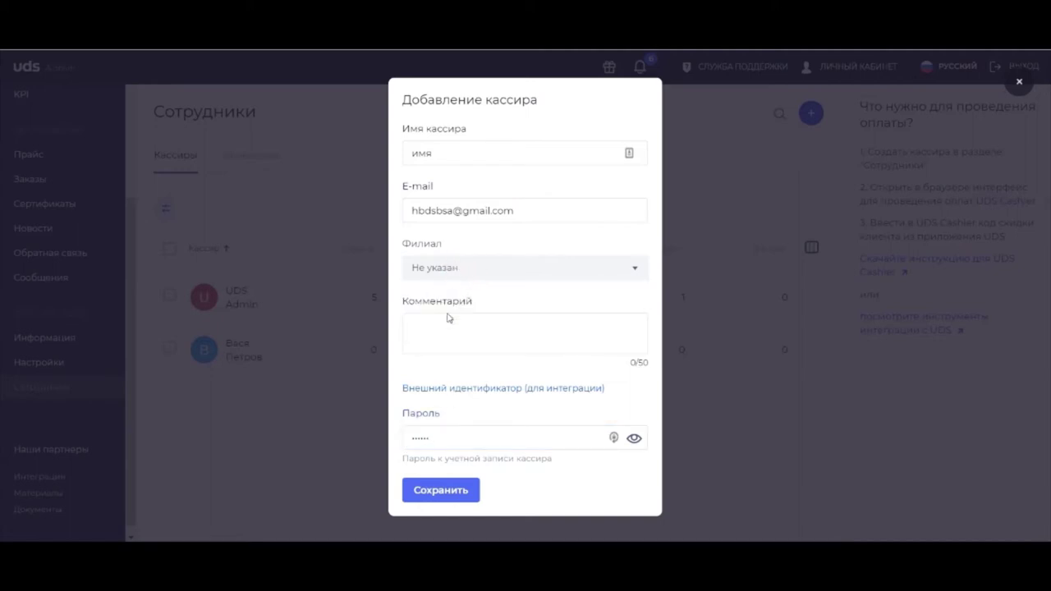
triple_click(464, 211)
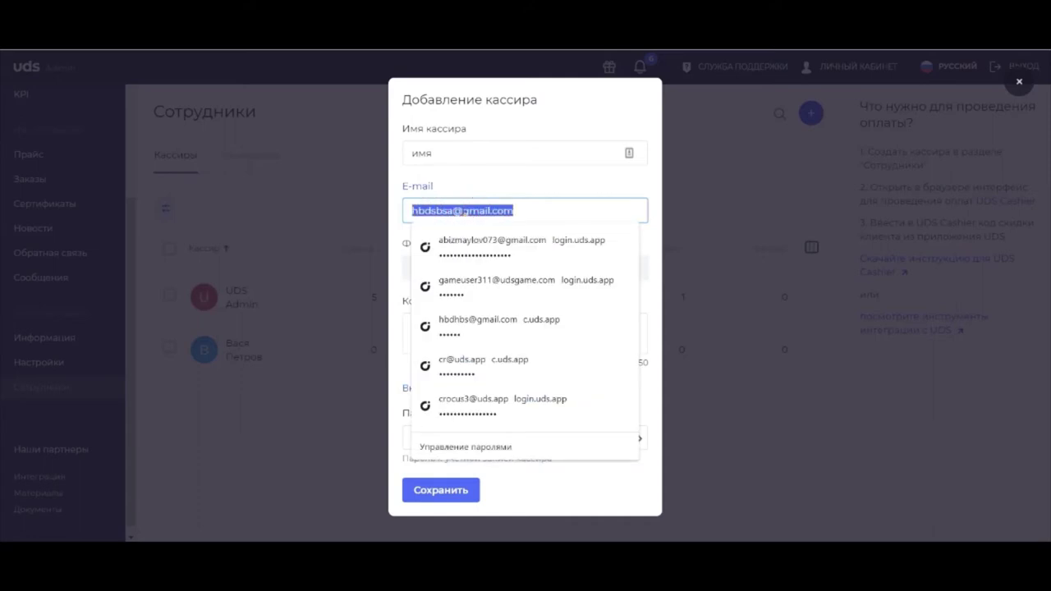
click(489, 174)
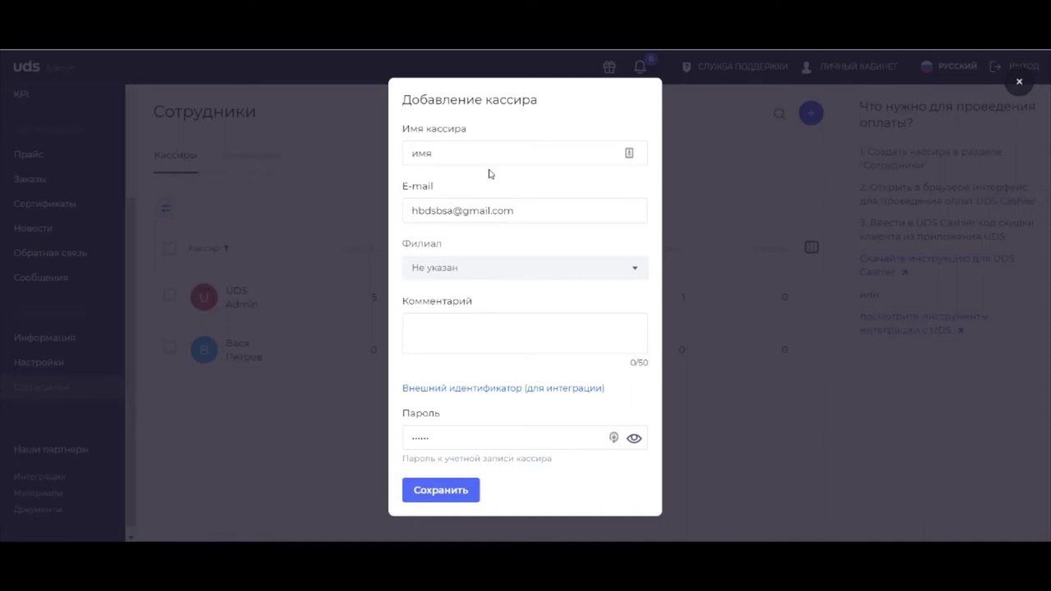
triple_click(497, 207)
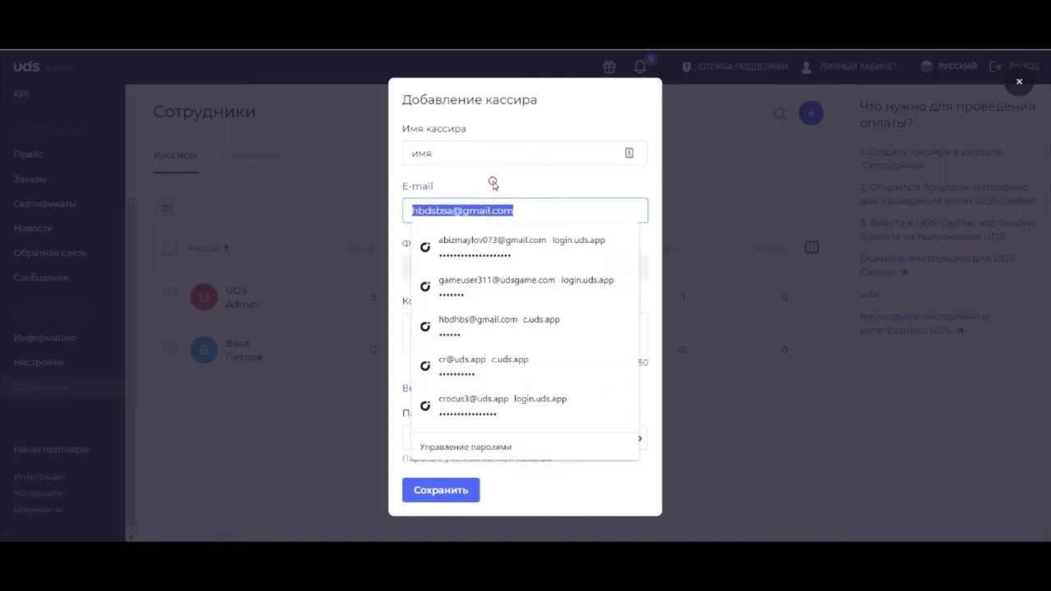
key(Escape)
click(455, 490)
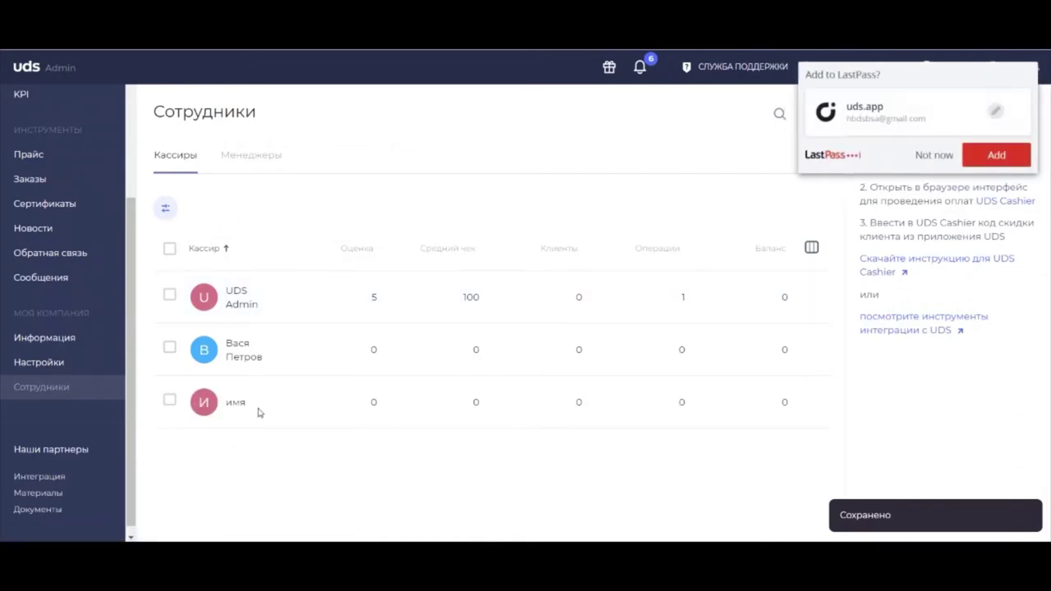
Step: Decline the LastPass save prompt and open UDS Cashier from the payment help panel
click(935, 154)
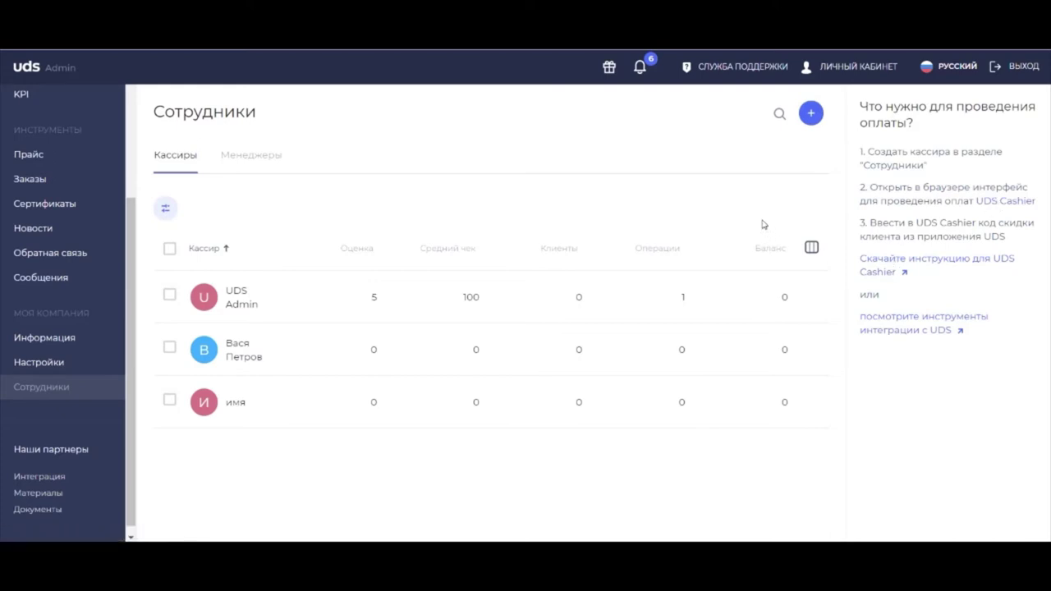
click(1018, 202)
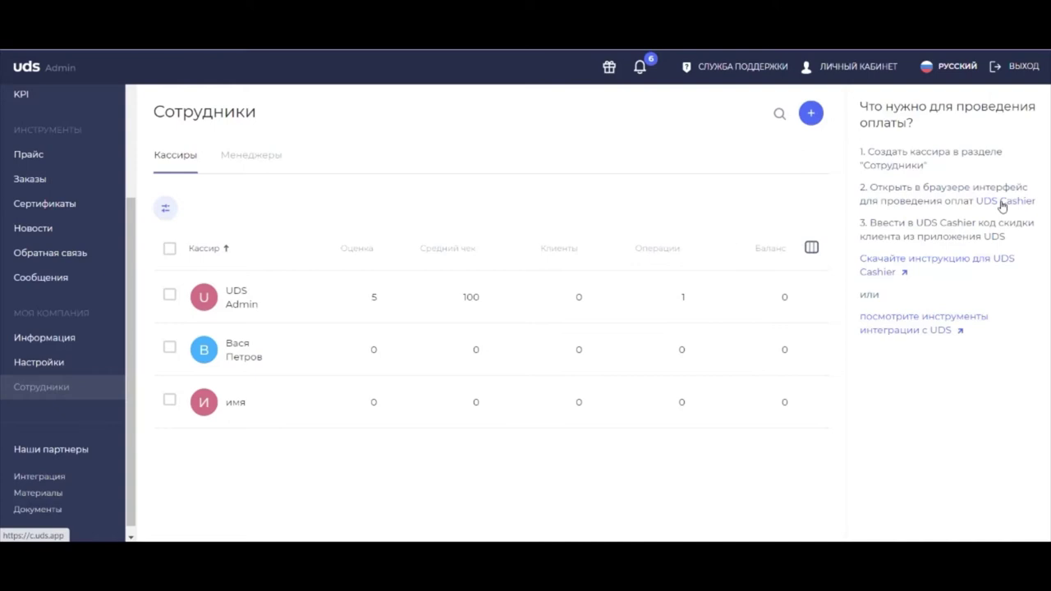
Step: Log into UDS Cashier with the new cashier's e-mail and password, declining password-save popups
click(1002, 202)
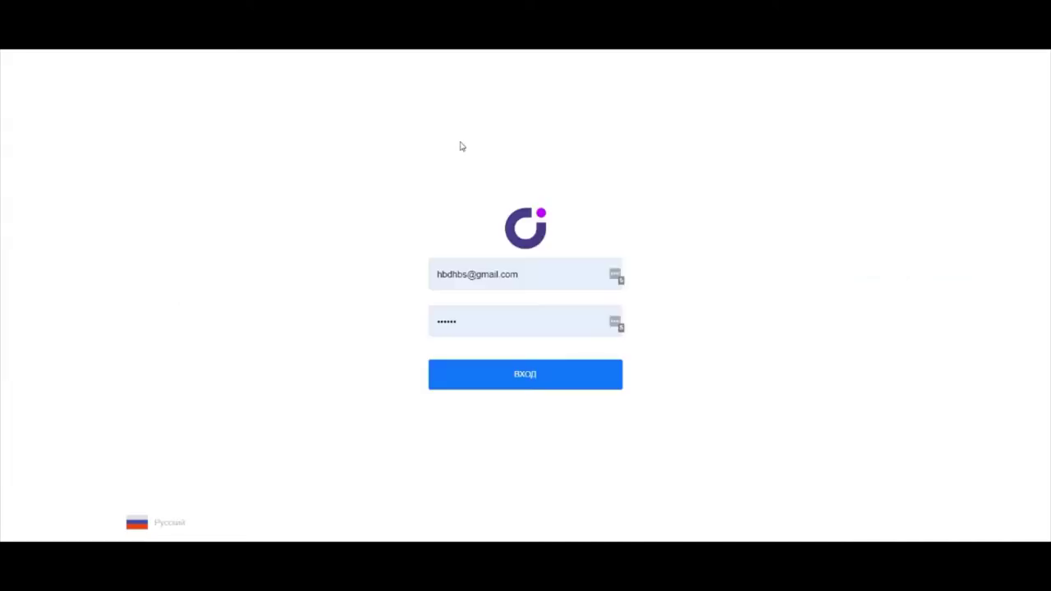
click(501, 274)
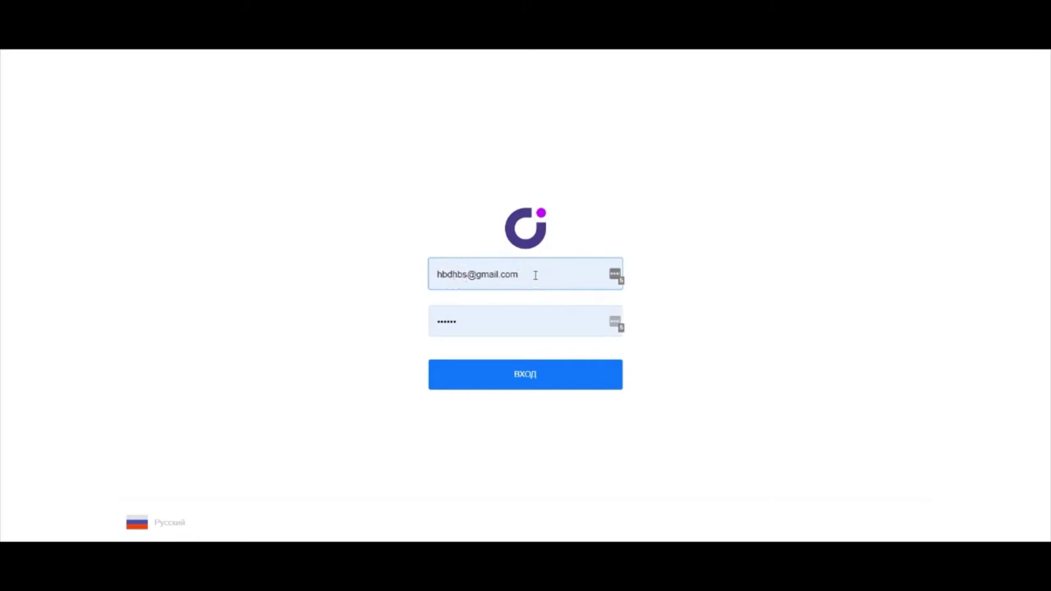
key(ctrl+a)
key(BackSpace)
key(Down)
key(Return)
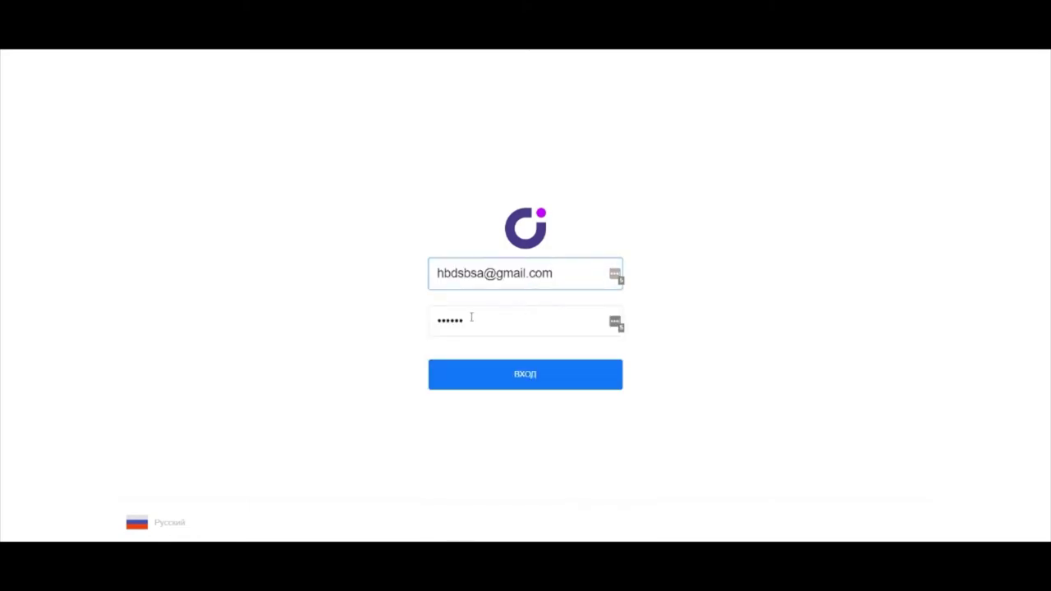
key(Tab)
text(••••••)
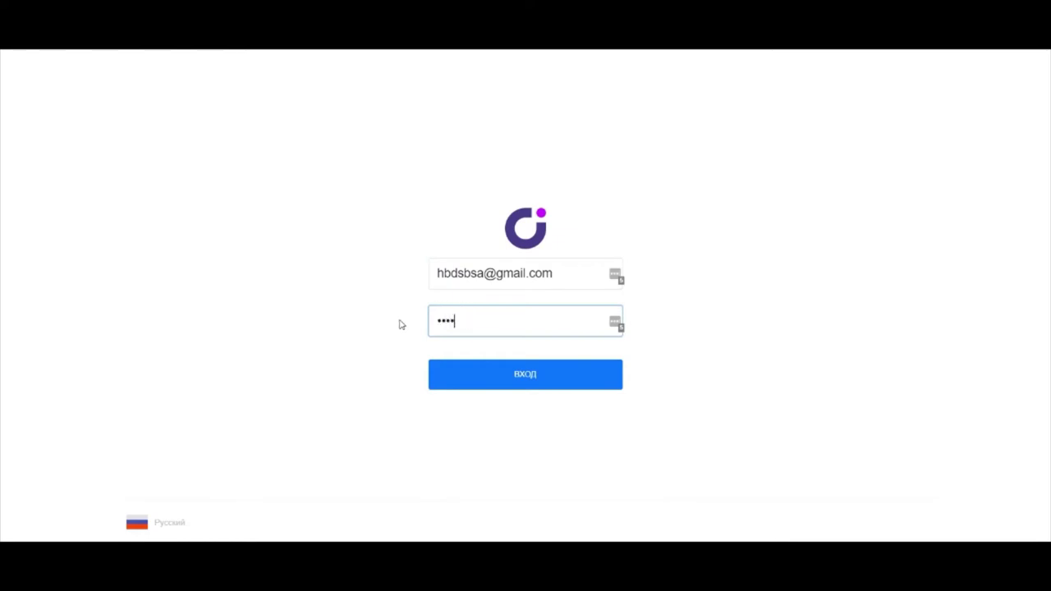
click(510, 385)
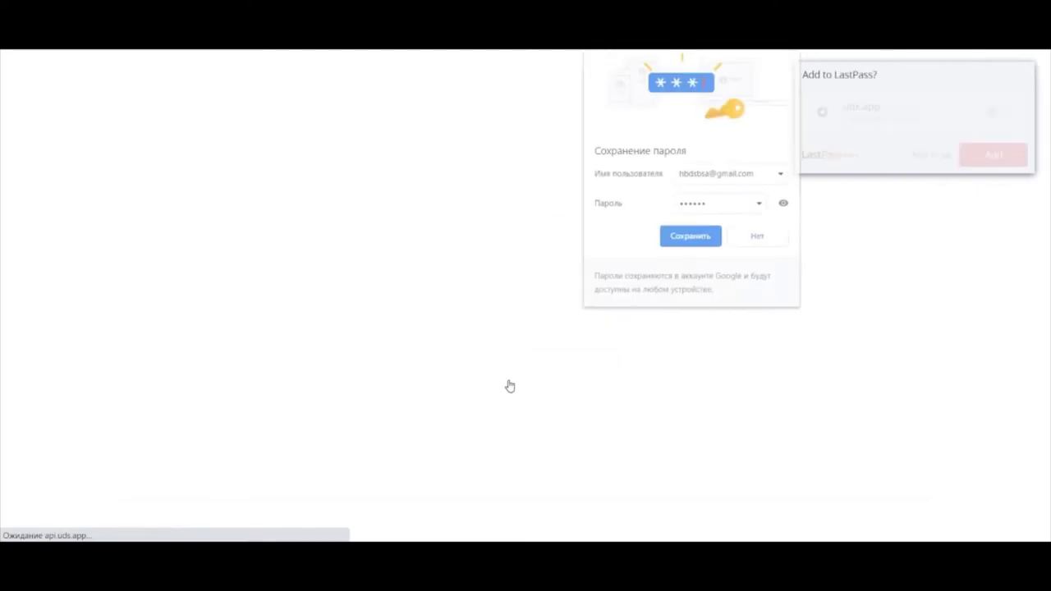
click(758, 237)
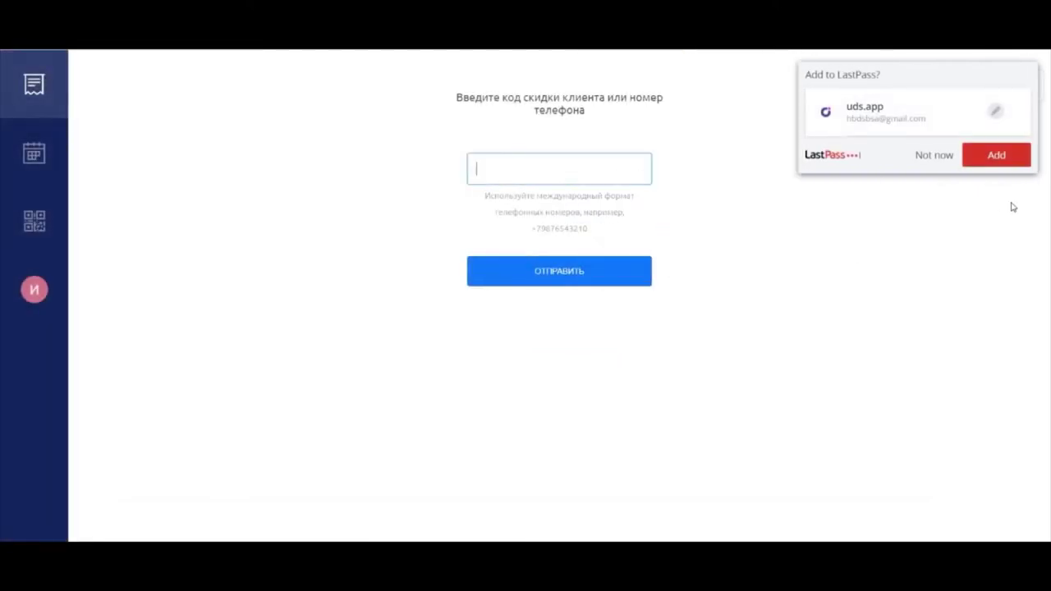
click(934, 155)
click(503, 166)
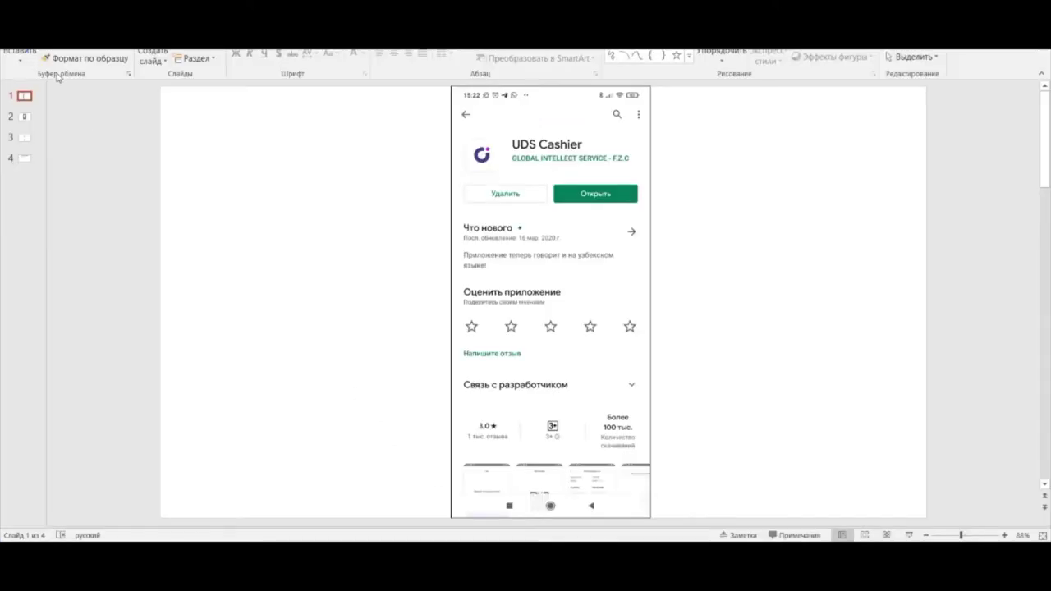
Step: Advance the presentation to slide 2 with the QR payment code
key(Down)
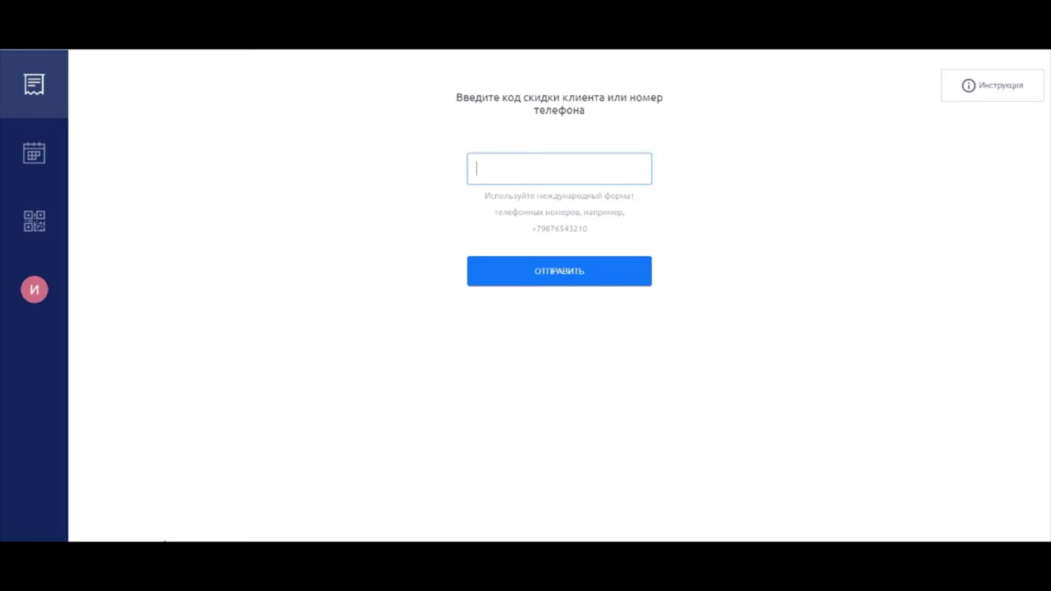
Step: Submit the client's discount code to reach the payment form showing 1 457 points
text(691522)
click(557, 273)
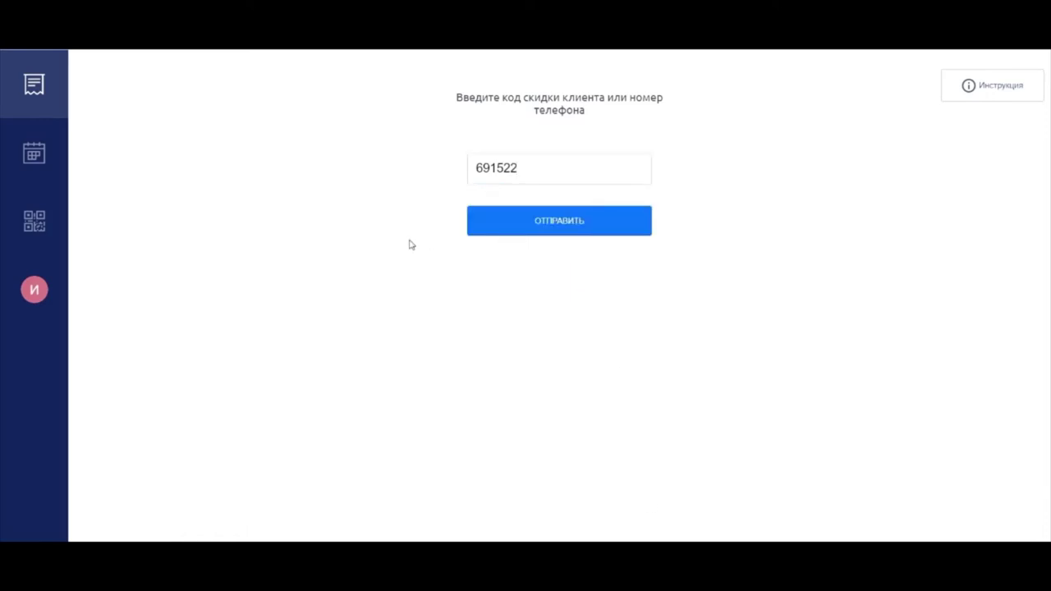
click(450, 214)
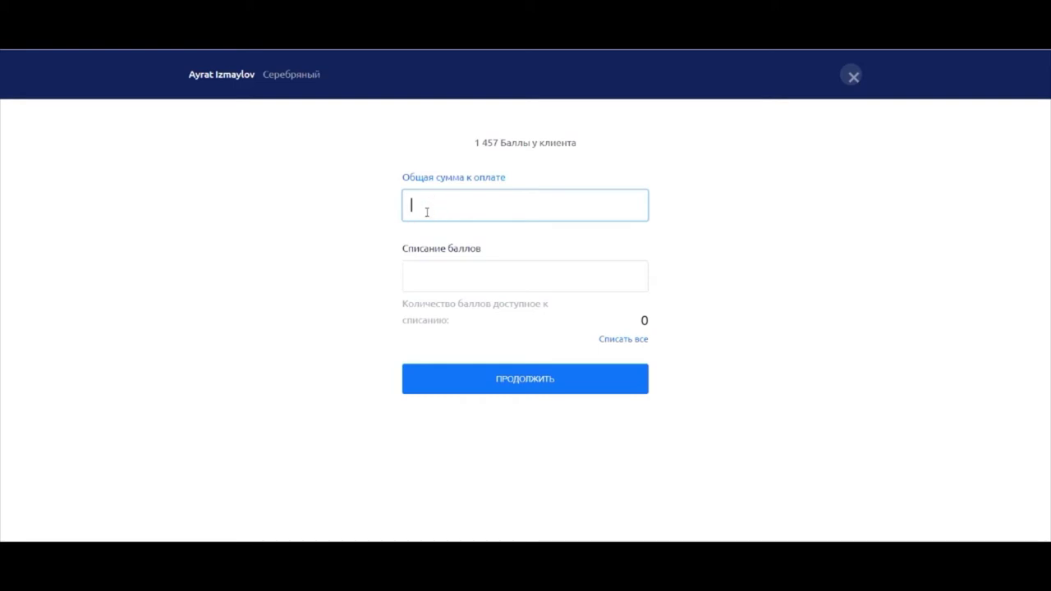
Step: Charge a 1000 RUB bill with 300 points written off, paying 700 RUB, then return to PowerPoint
text(1000)
click(510, 280)
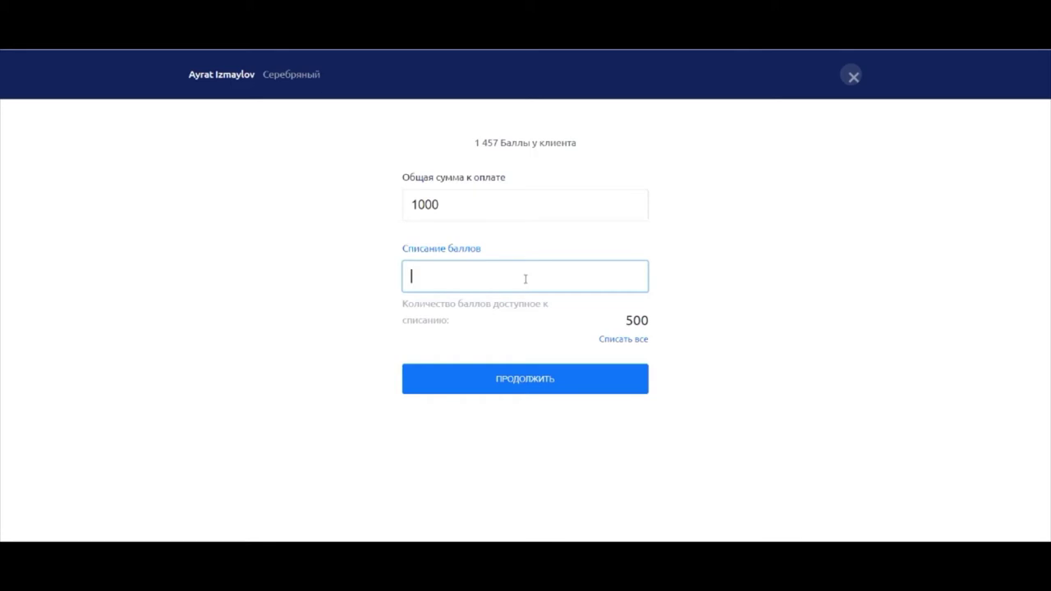
text(300)
click(571, 385)
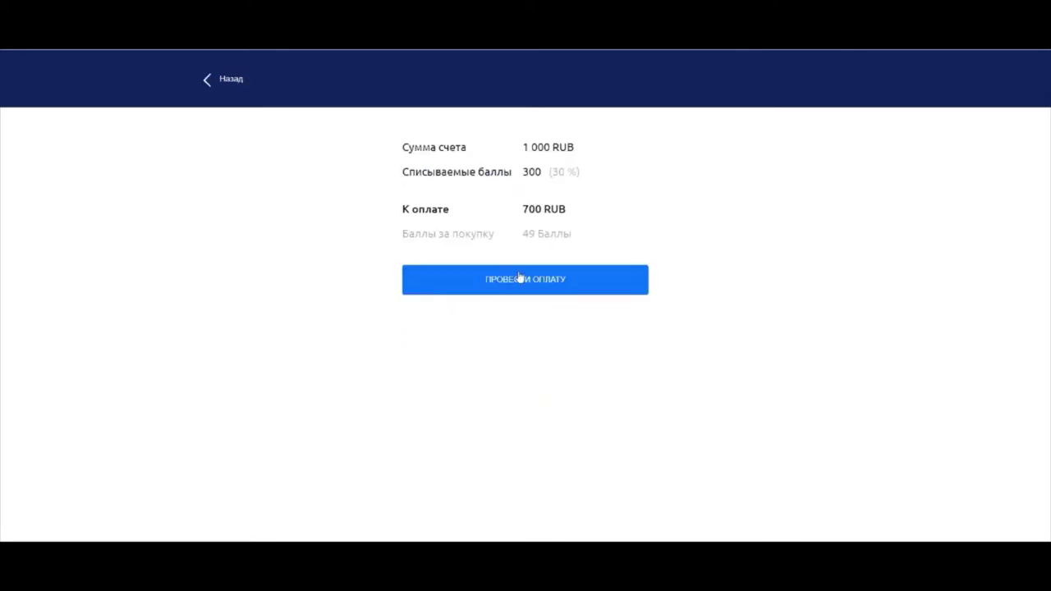
click(521, 277)
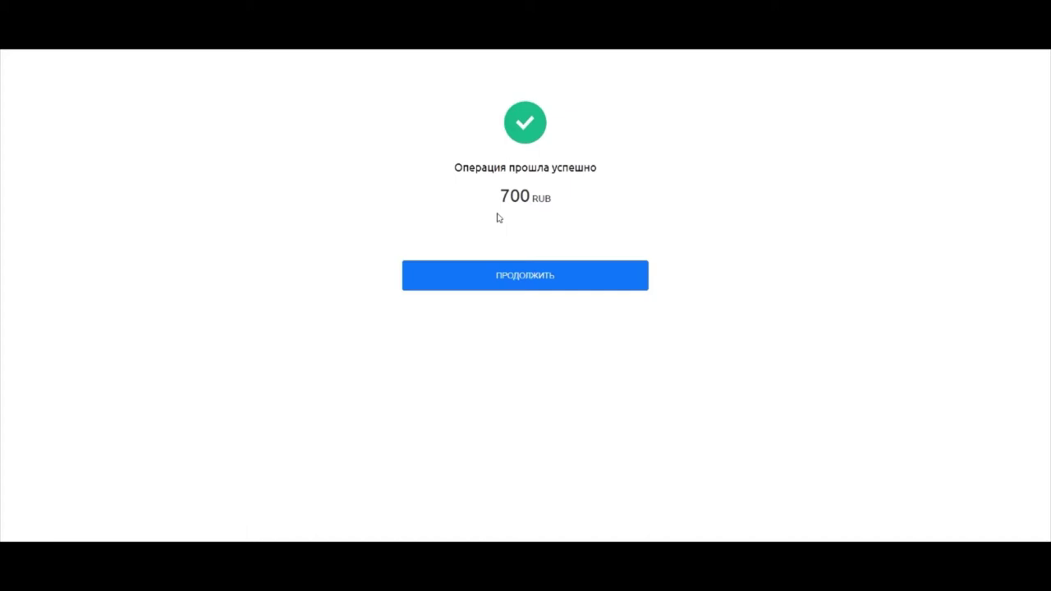
click(541, 275)
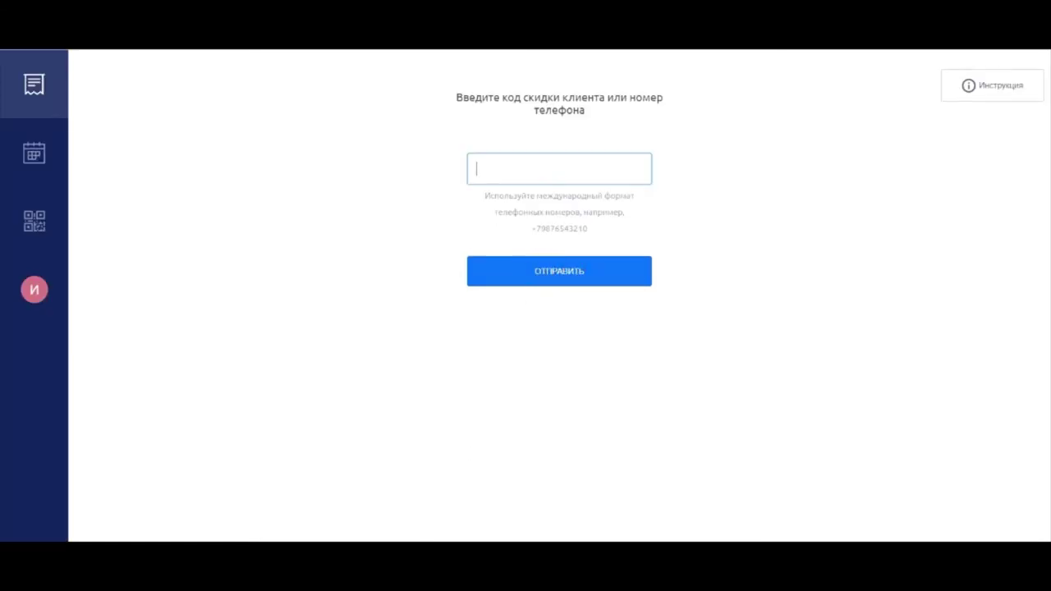
click(422, 497)
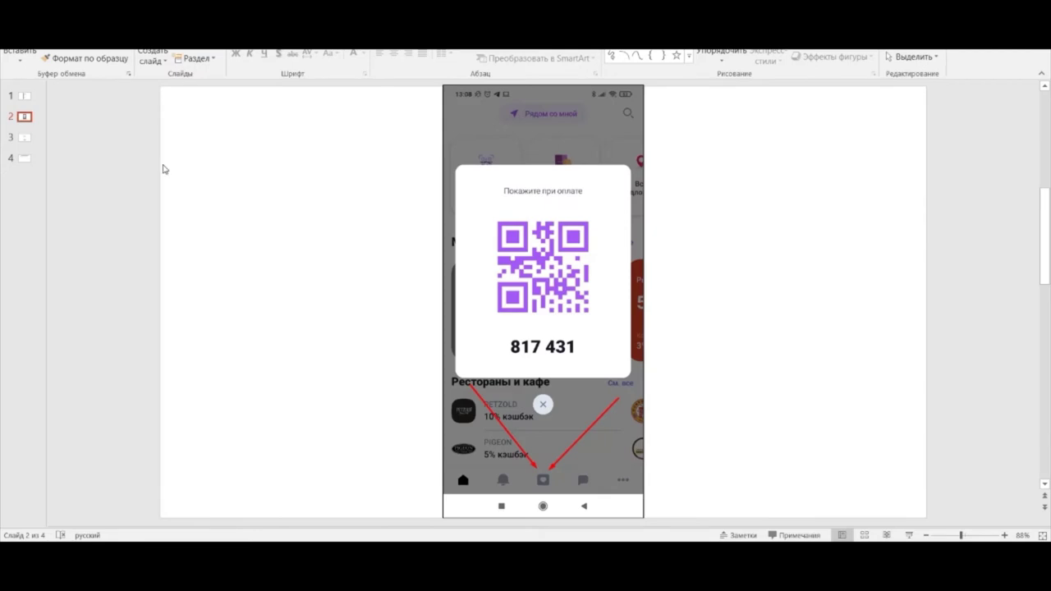
Step: Show slide 3 with the review form, then go back to the UDS Cashier window
key(Page_Down)
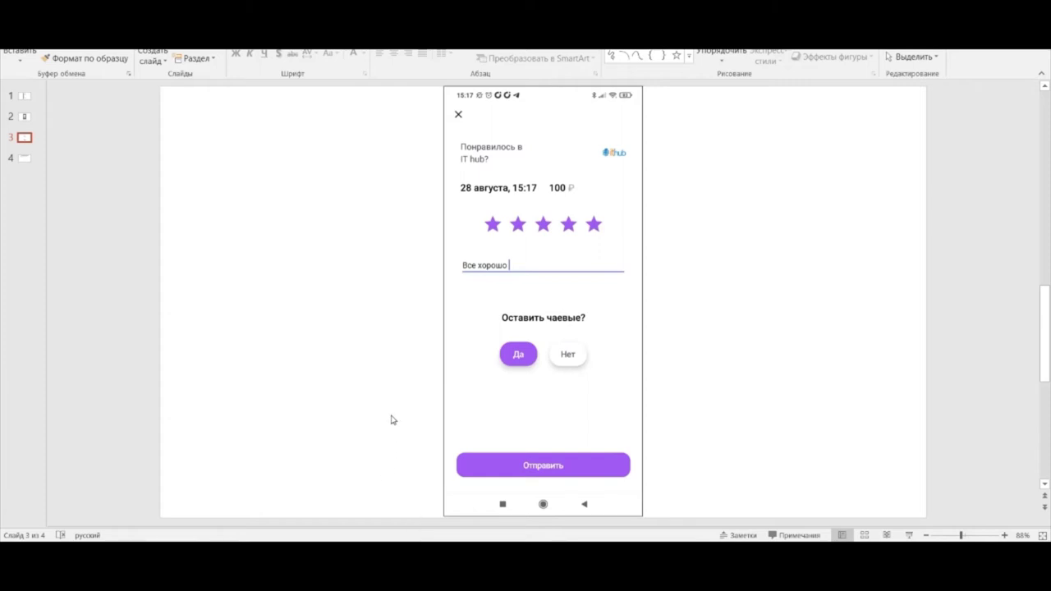
mouse_move(151, 567)
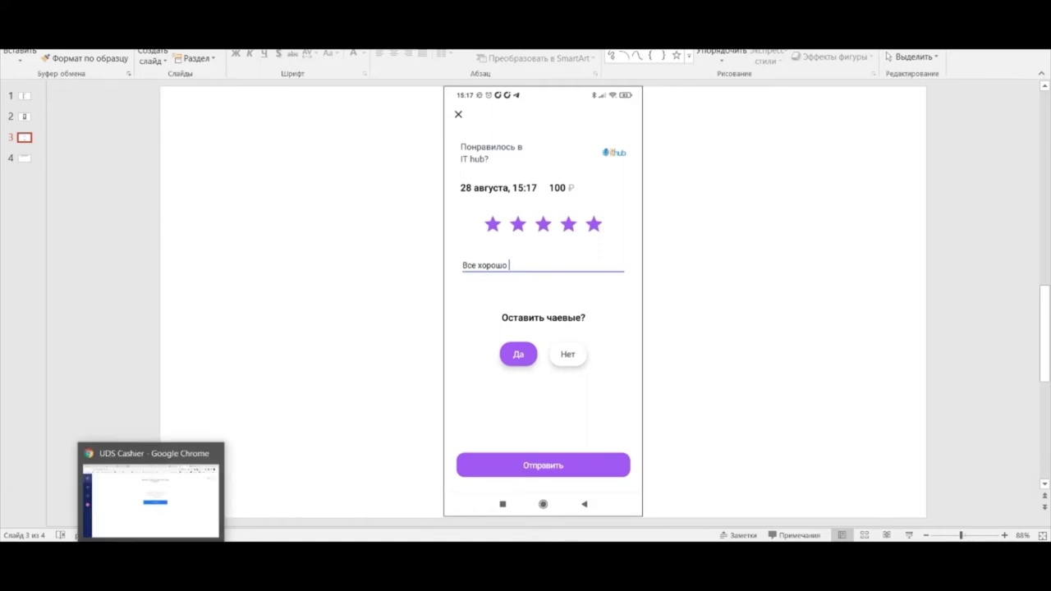
click(150, 493)
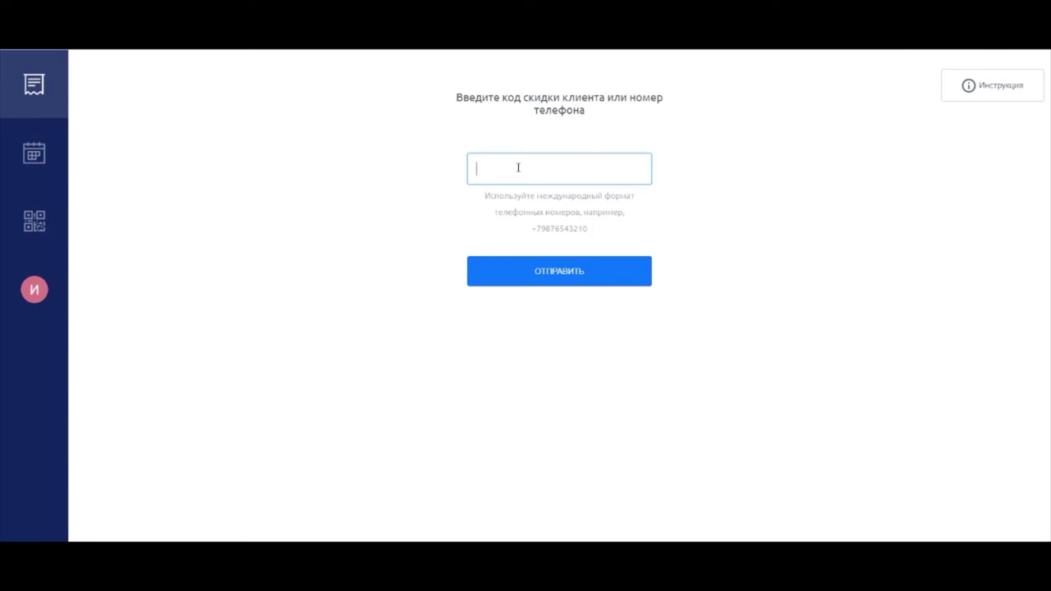
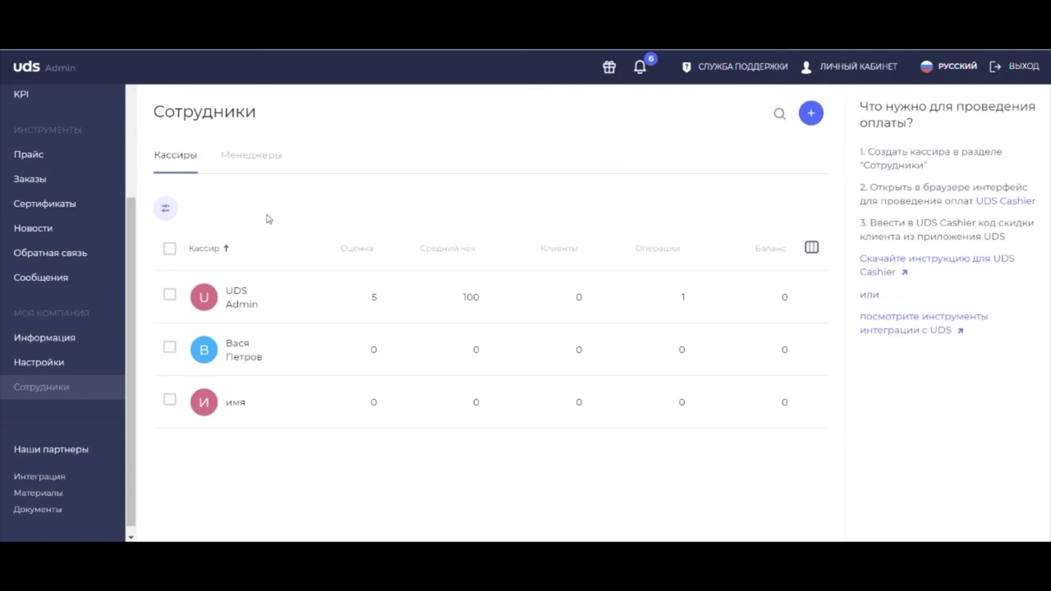
Step: View both payments in Операции, then open the customer reviews page
scroll(69, 221, up, 3)
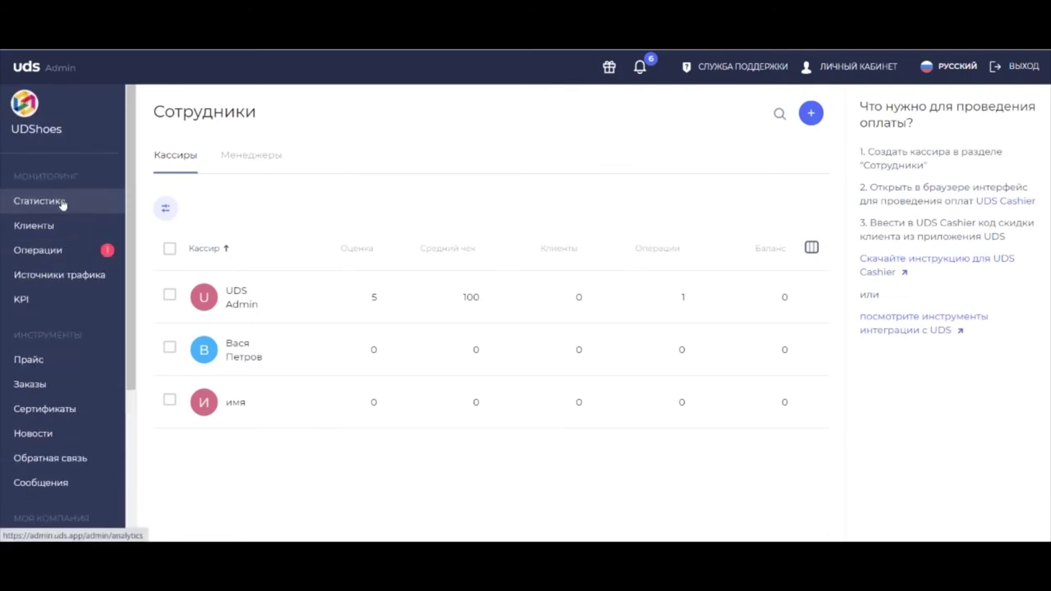
click(27, 251)
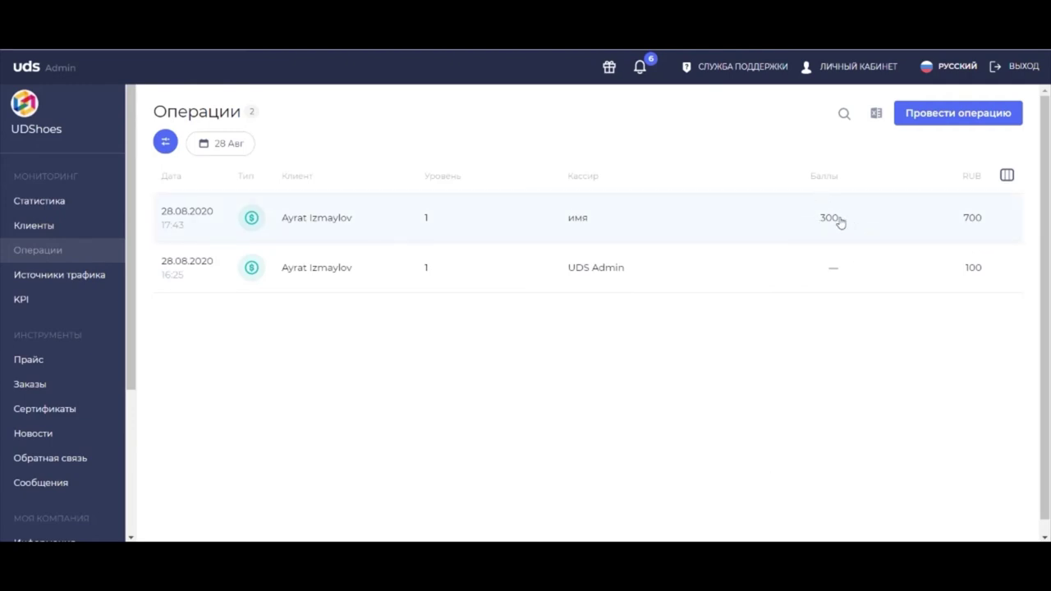
scroll(104, 284, down, 3)
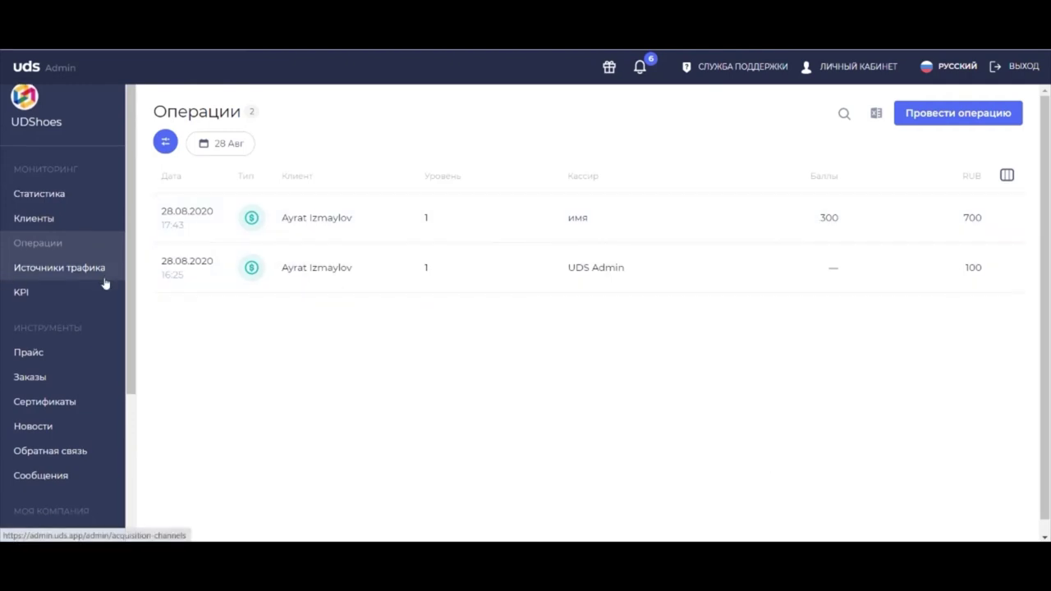
scroll(94, 293, up, 3)
scroll(63, 280, down, 3)
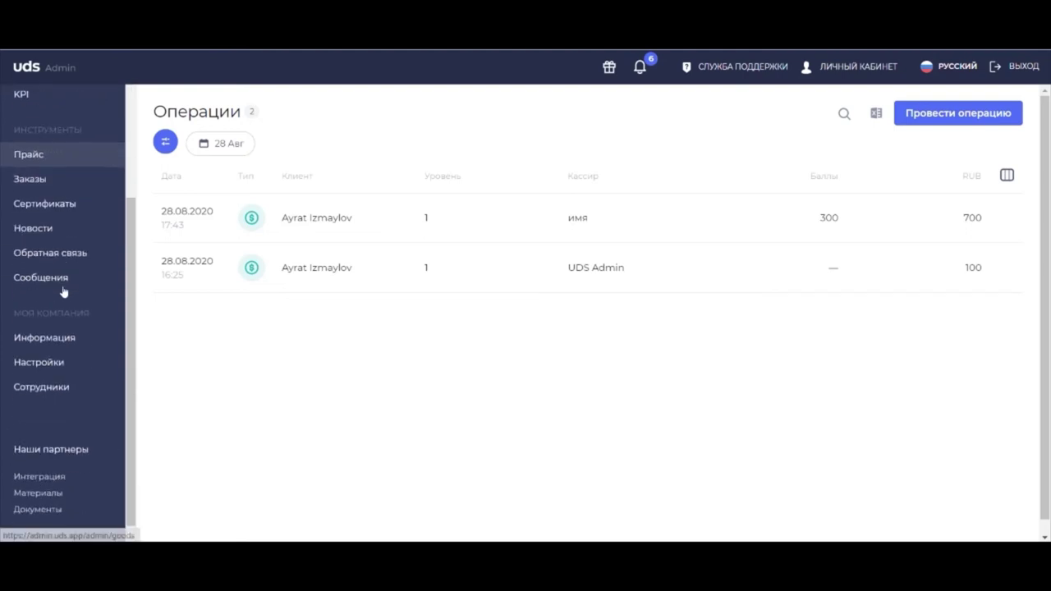
click(54, 251)
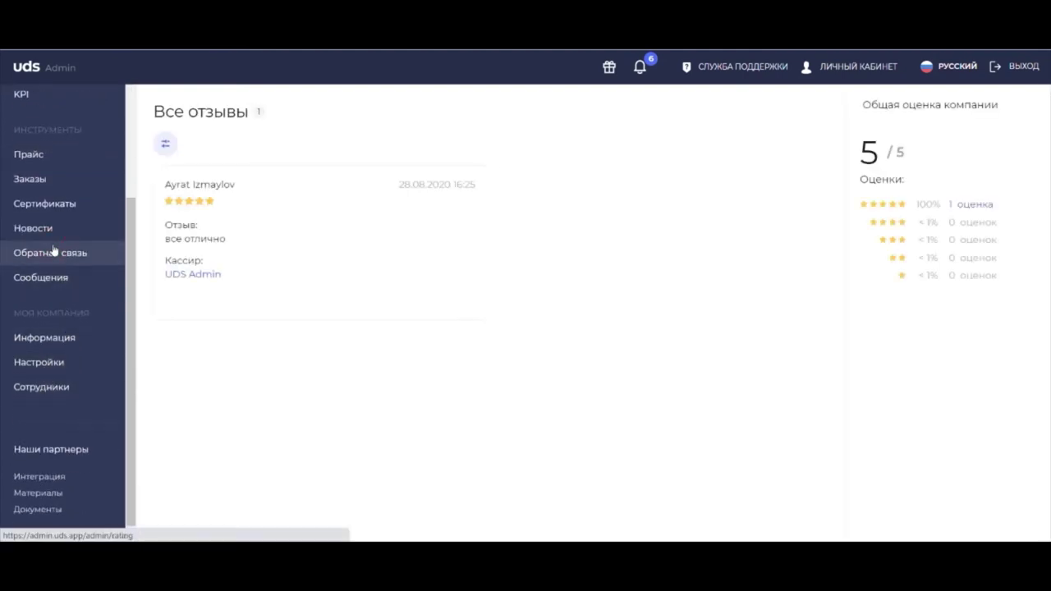
Step: Reply 'Спасибо за отзыв! Ждем Вас снова!' to the five-star review and send it
click(263, 235)
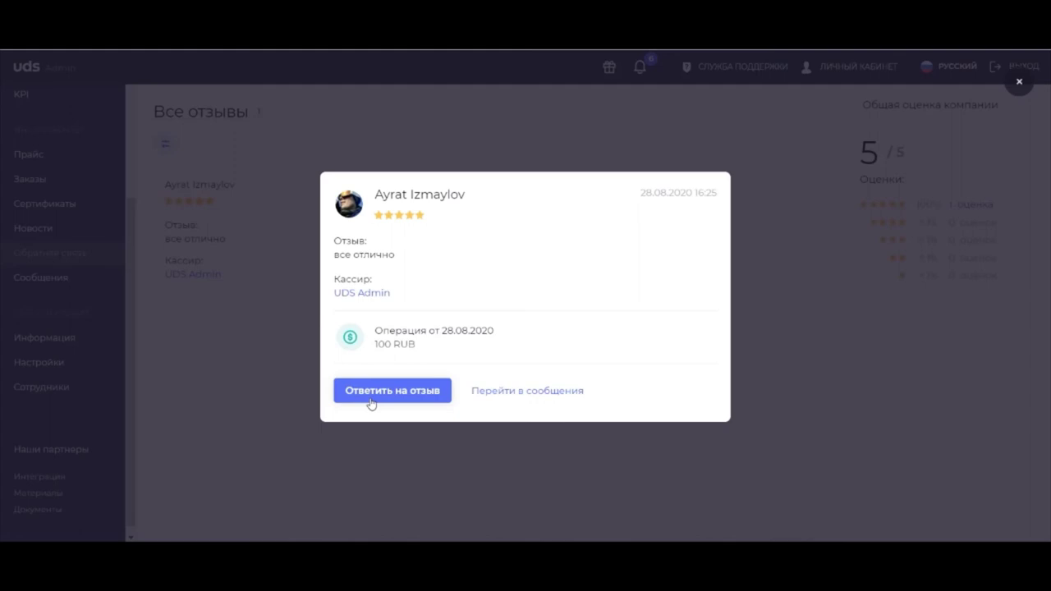
click(371, 391)
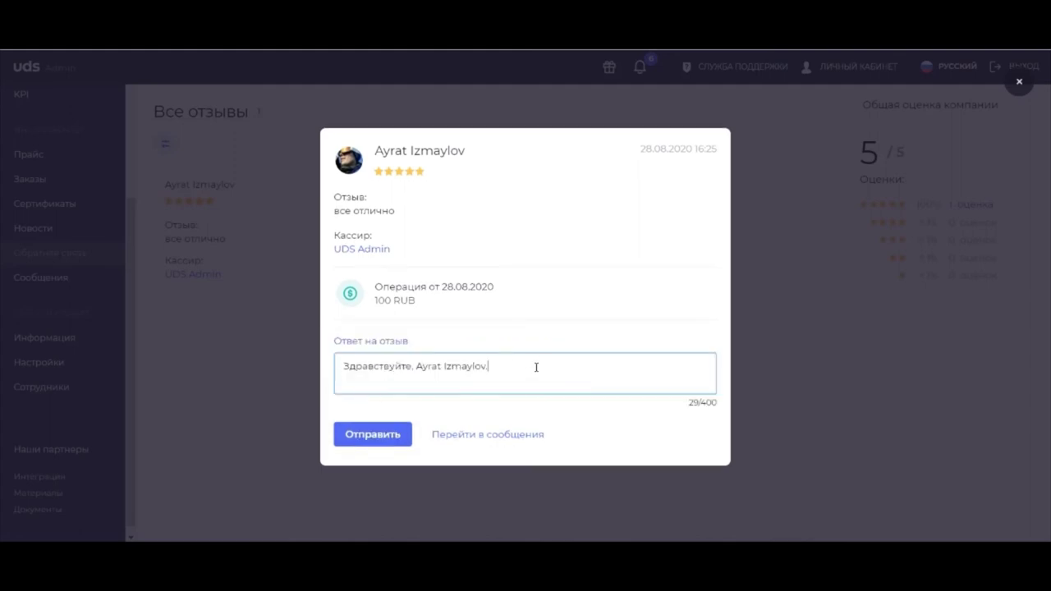
text(Спас)
key(BackSpace)
key(BackSpace)
key(BackSpace)
key(BackSpace)
key(BackSpace)
key(BackSpace)
text(. Cgfc)
key(BackSpace)
key(BackSpace)
key(BackSpace)
key(BackSpace)
text(Спасибо за отзыв! Ждем В)
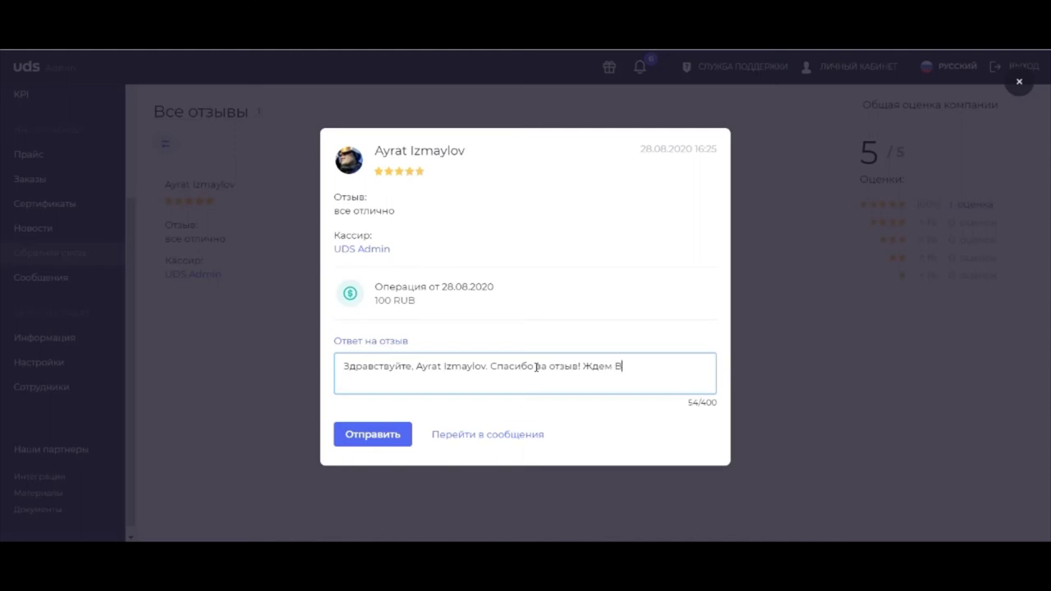
text(ас снова!)
click(381, 435)
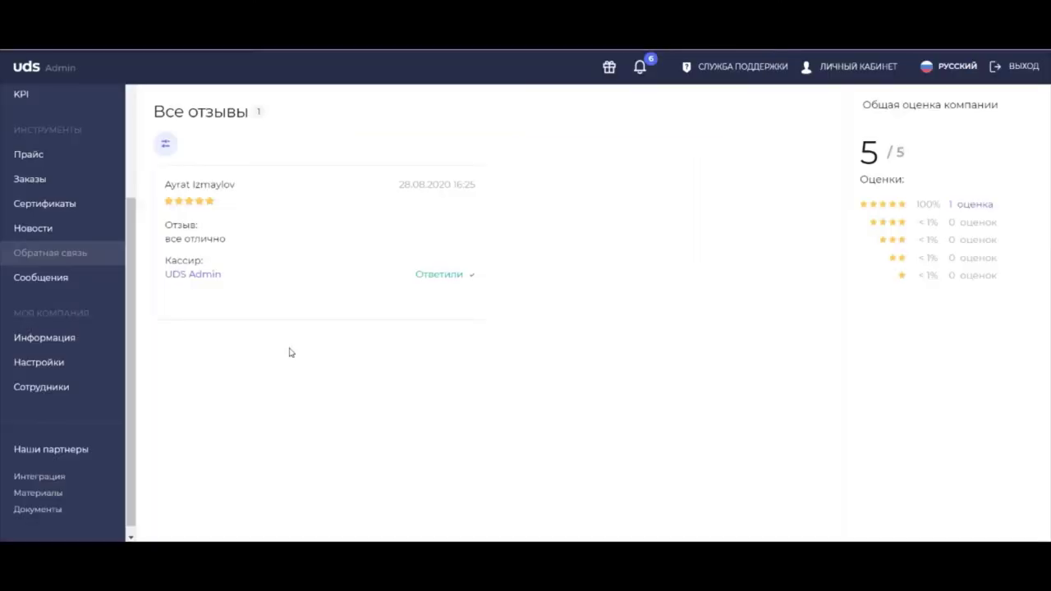
click(60, 283)
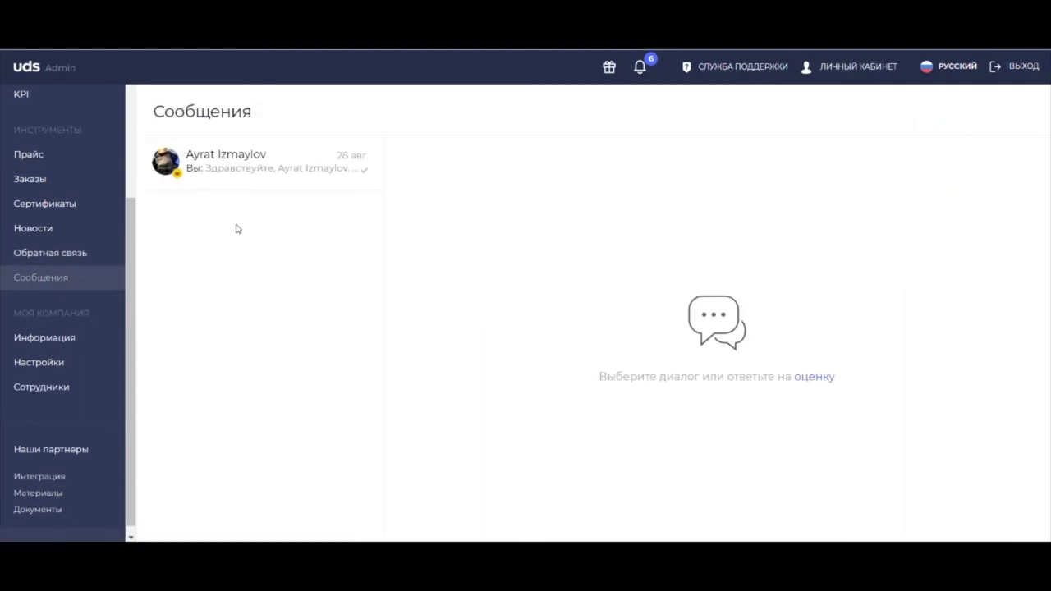
click(281, 172)
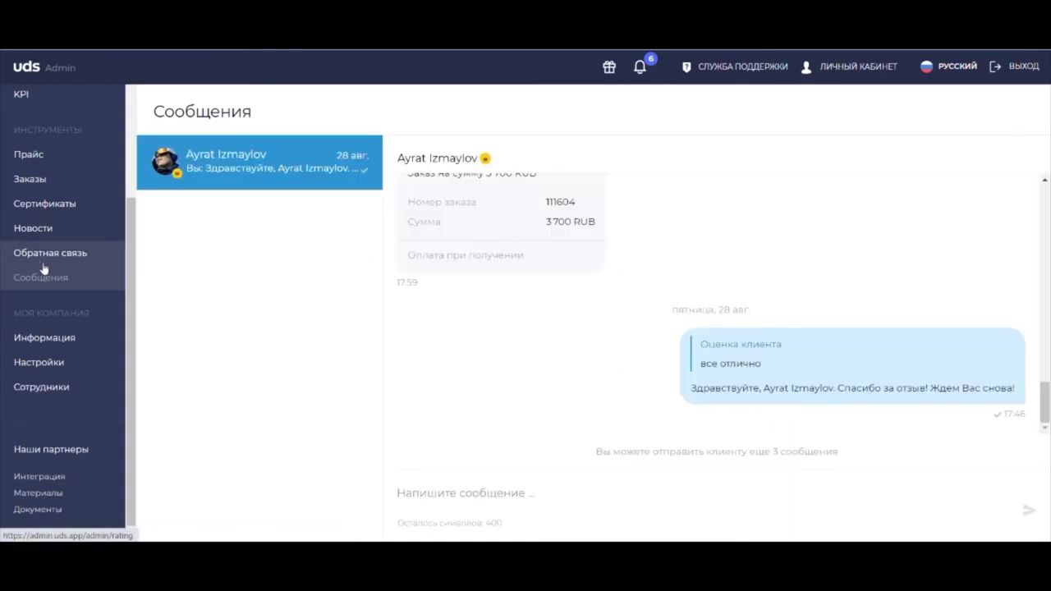
scroll(591, 359, up, 1)
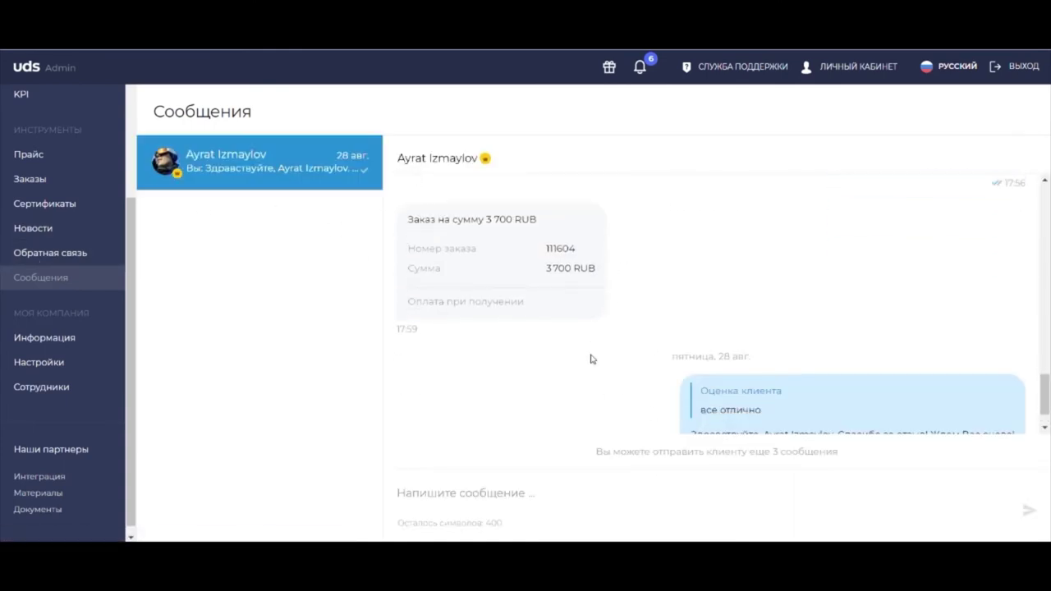
click(51, 280)
click(59, 261)
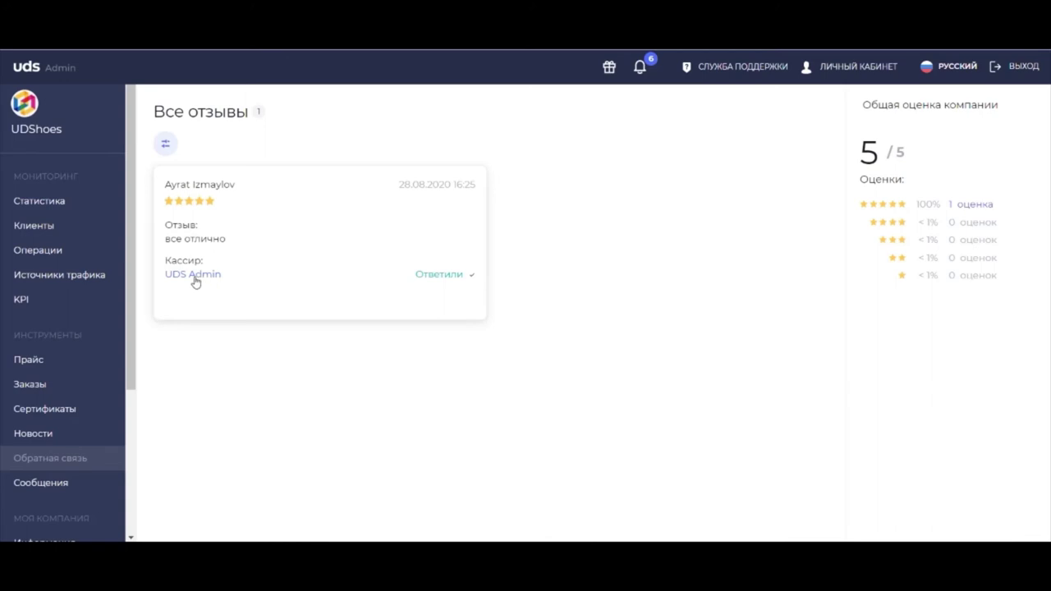
Step: Open Интеграция under Наши партнеры and scroll through the company ID, API key and webhook settings
scroll(130, 280, down, 3)
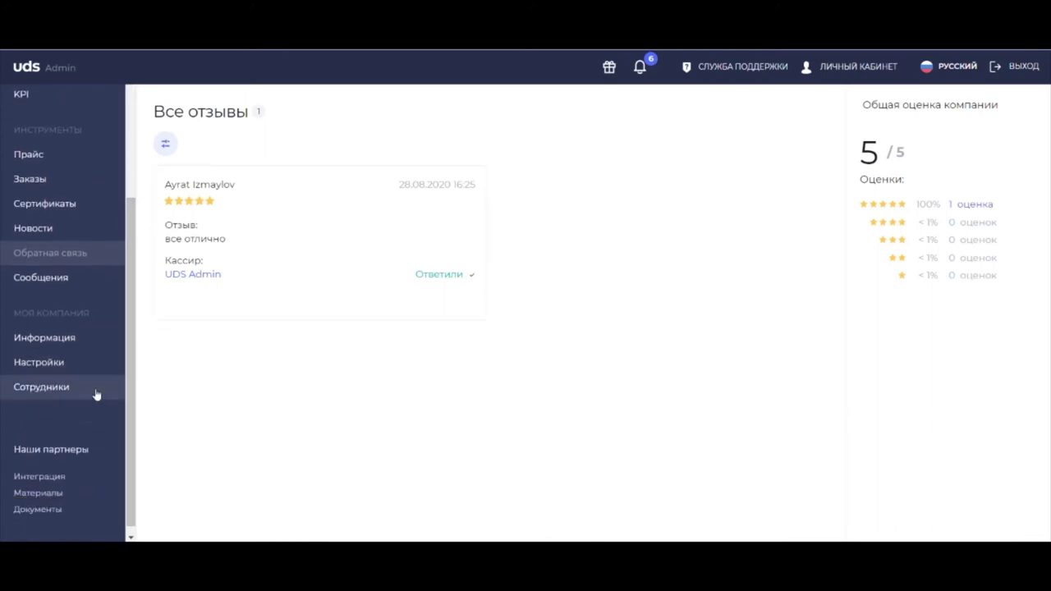
click(47, 478)
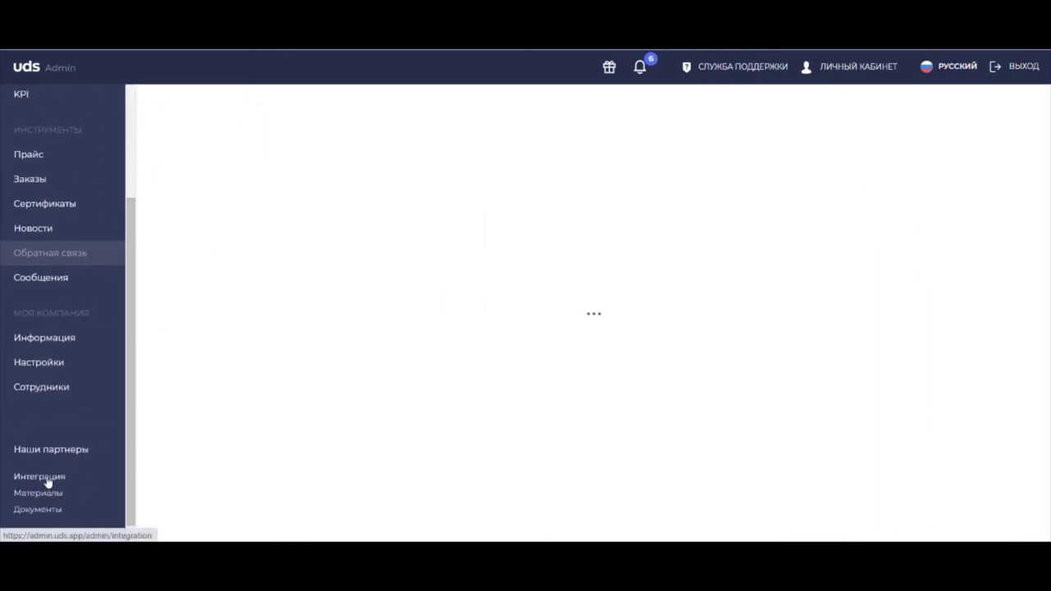
scroll(426, 236, down, 1)
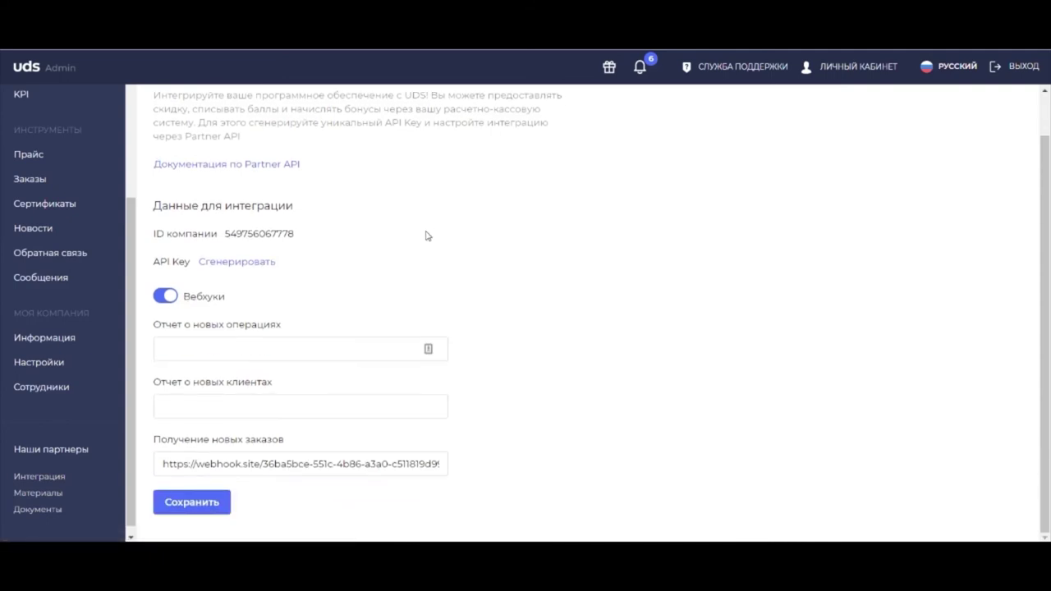
scroll(589, 228, down, 5)
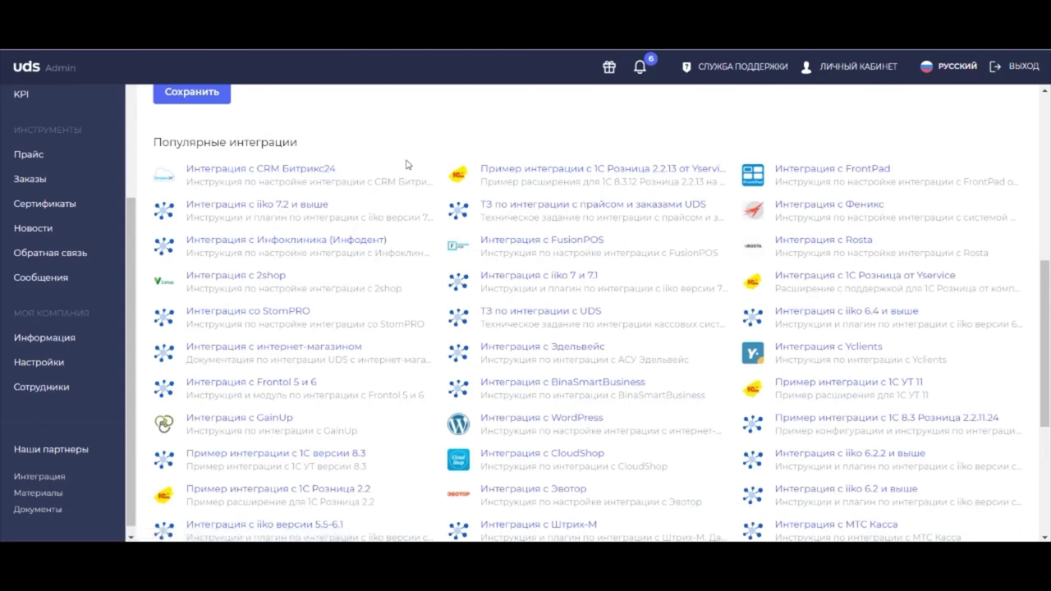
scroll(404, 167, up, 2)
scroll(402, 173, up, 3)
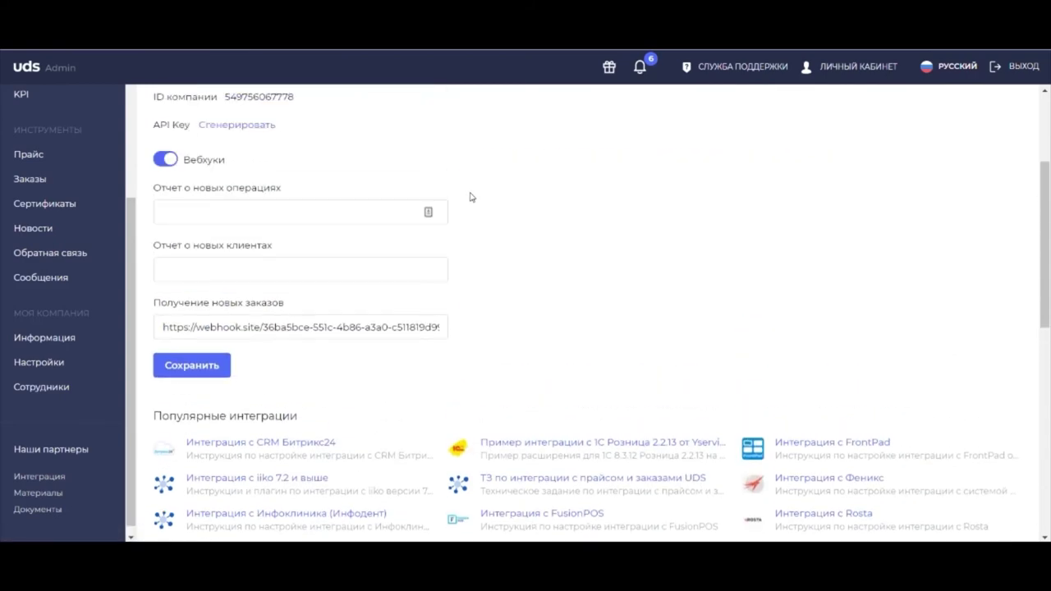
scroll(530, 220, up, 2)
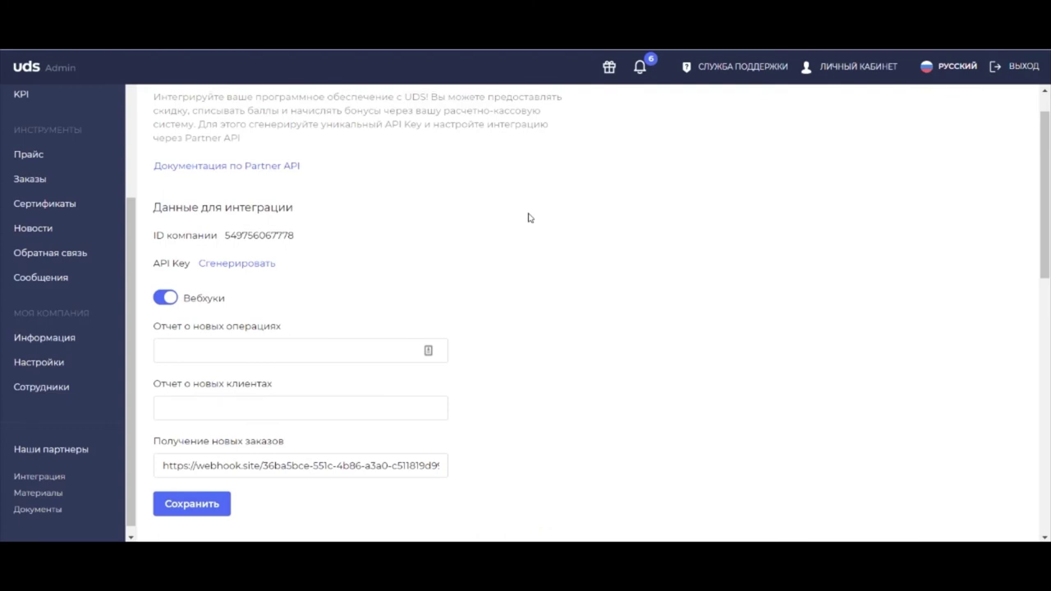
click(729, 69)
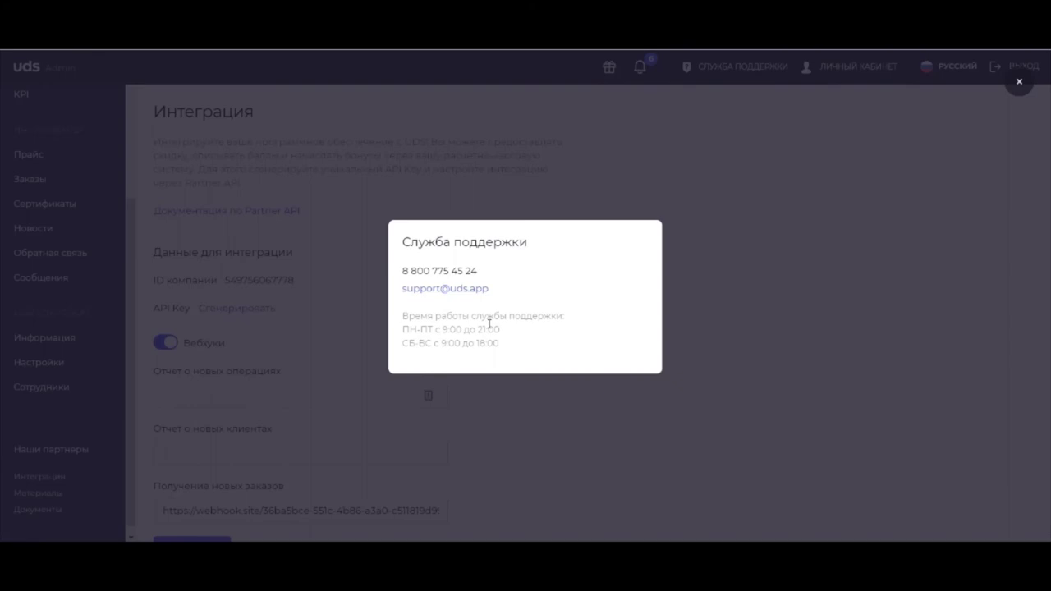
click(553, 194)
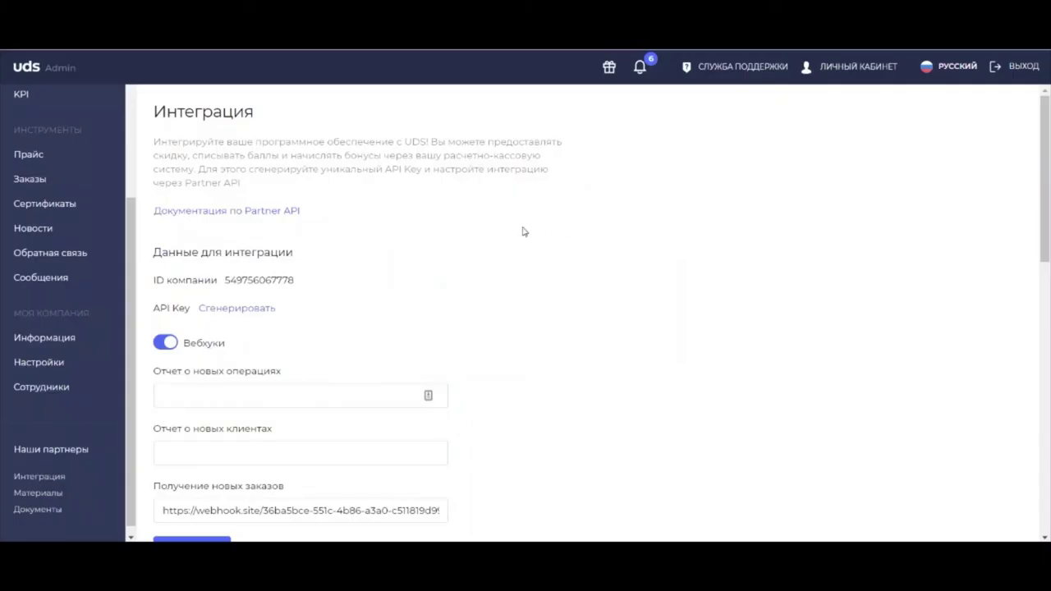
scroll(517, 238, down, 5)
scroll(511, 239, down, 1)
scroll(503, 299, up, 5)
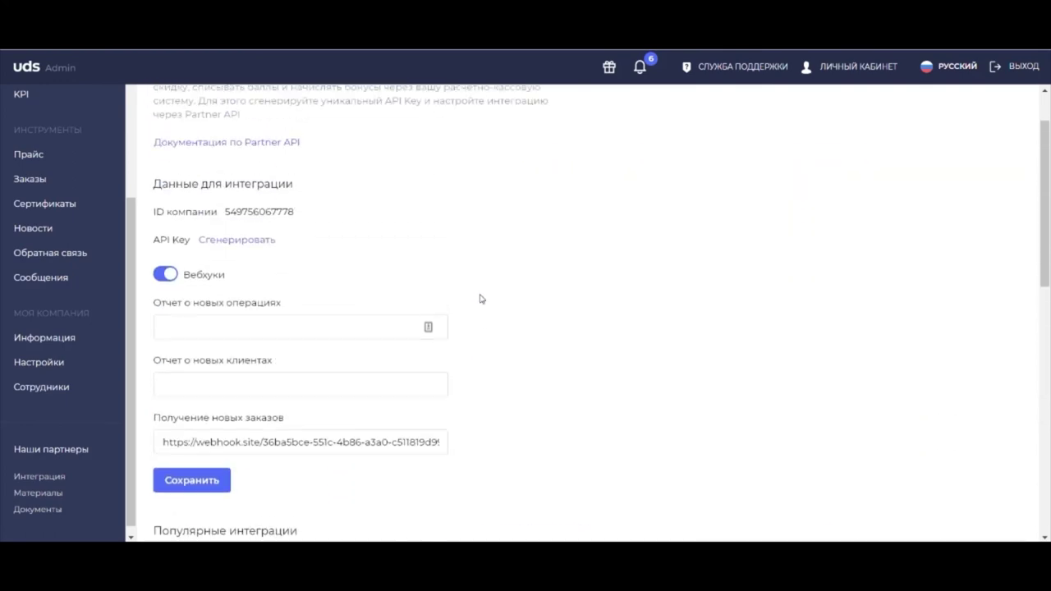
scroll(480, 300, up, 1)
scroll(481, 300, up, 1)
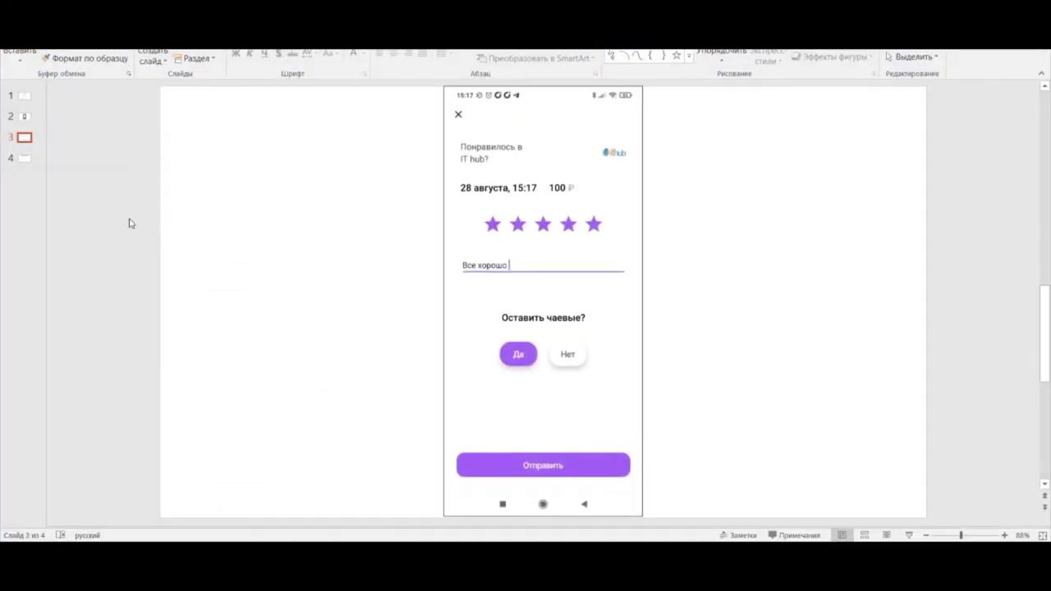
scroll(129, 222, down, 1)
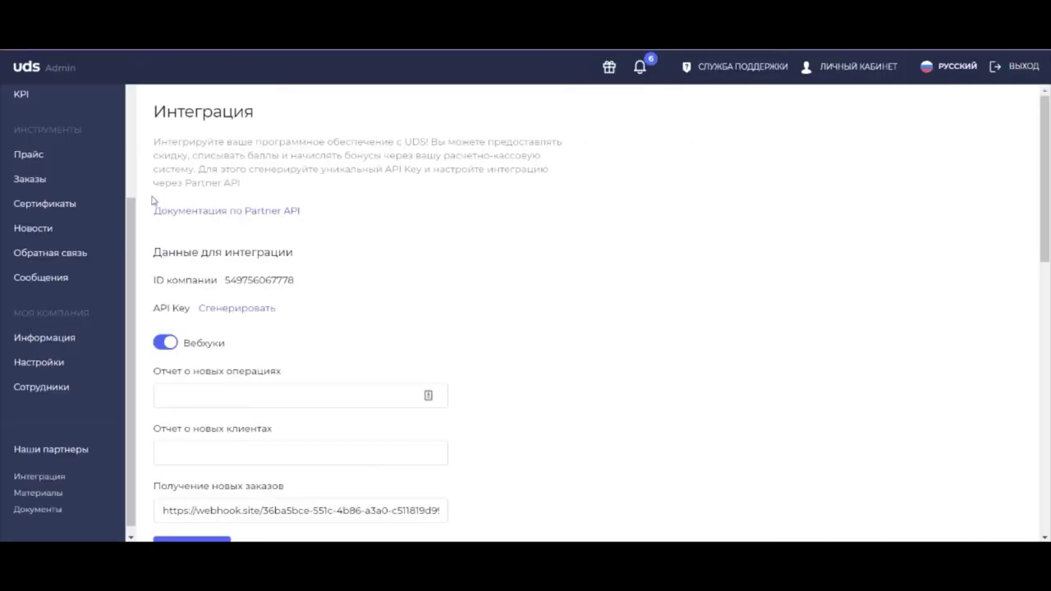
Step: Scroll back up on the UDS Admin Интеграция page
scroll(49, 237, up, 3)
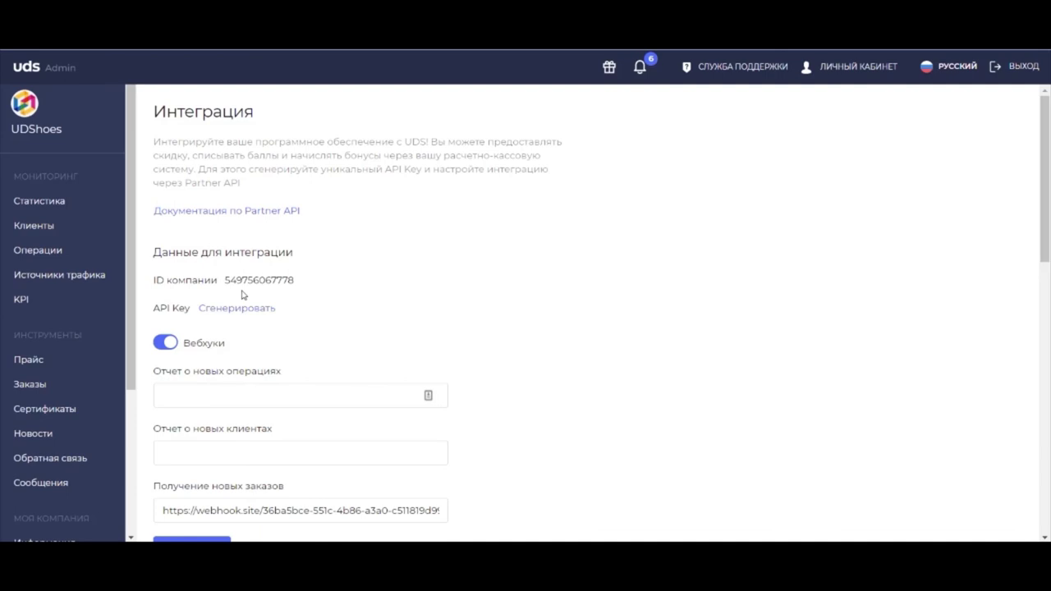
Step: From the Операции list, start Провести операцию and focus the client's discount code or phone field
click(56, 251)
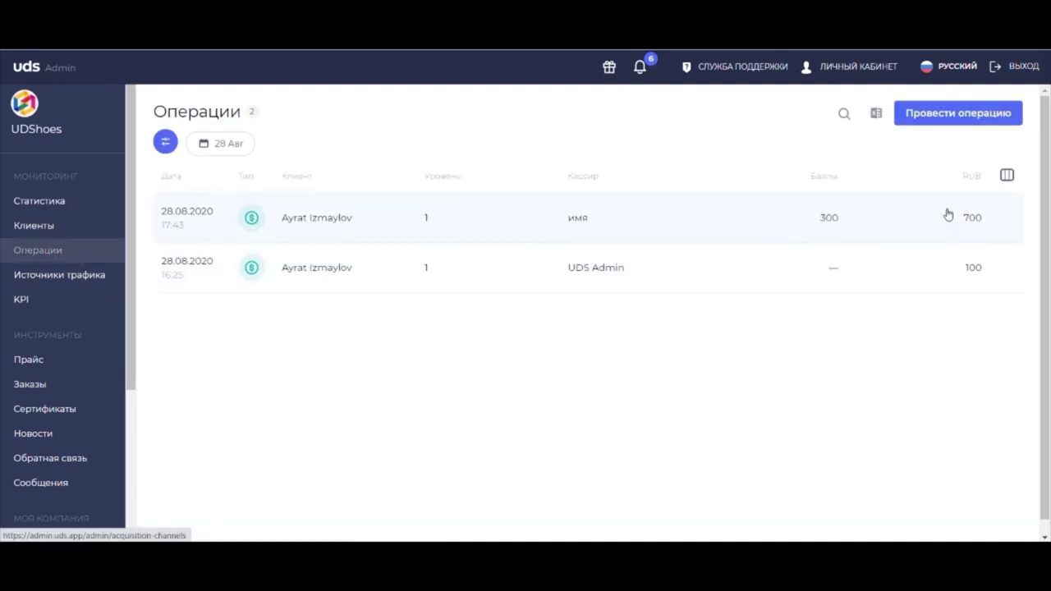
click(980, 115)
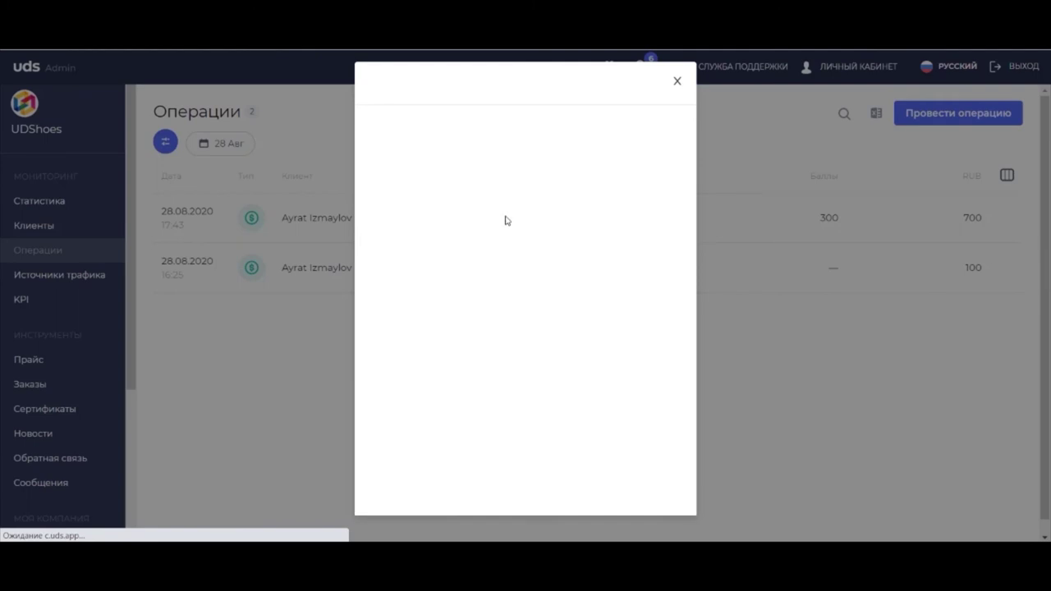
click(470, 205)
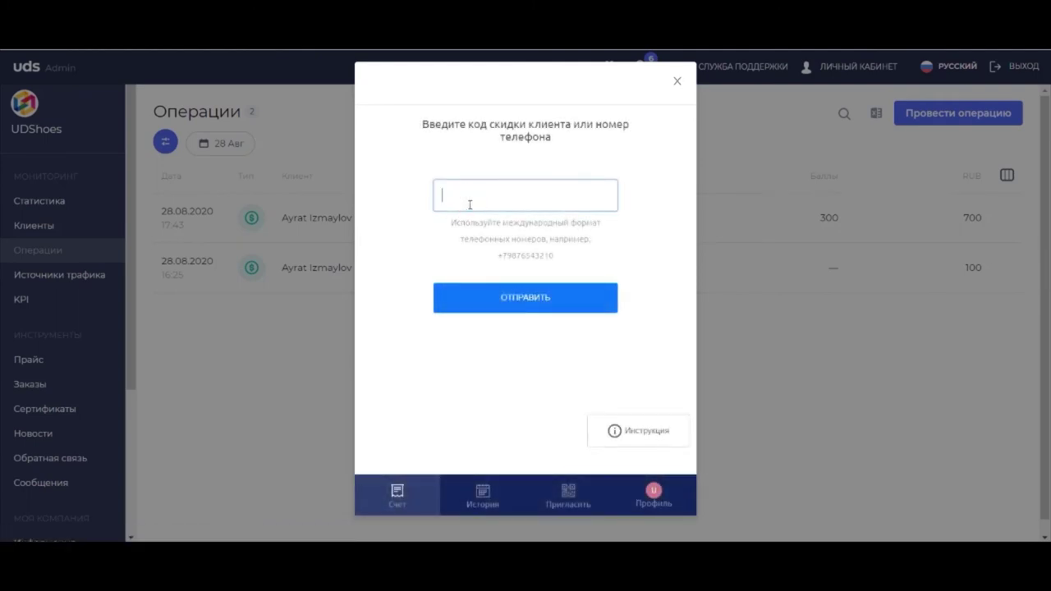